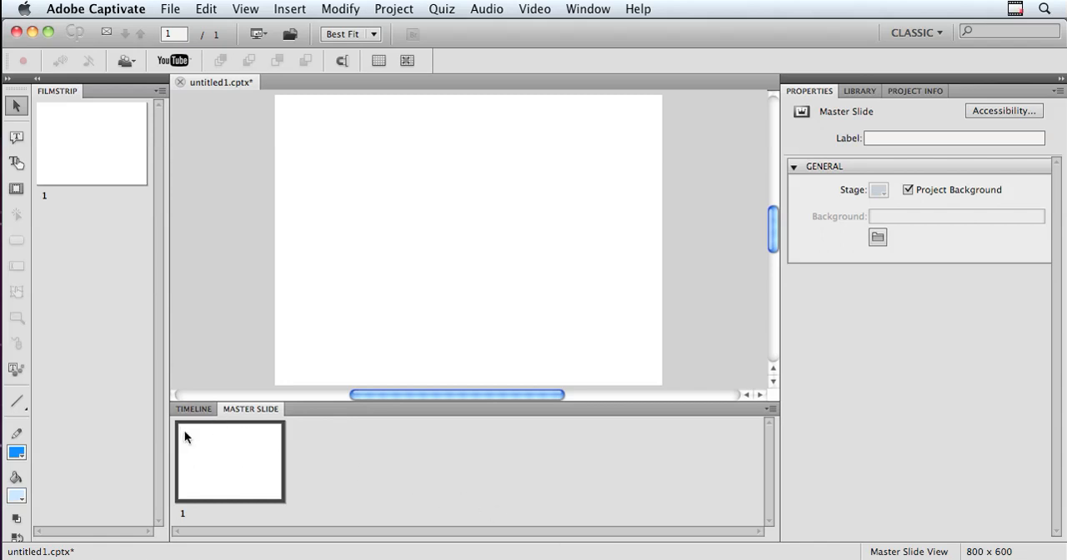
click(587, 9)
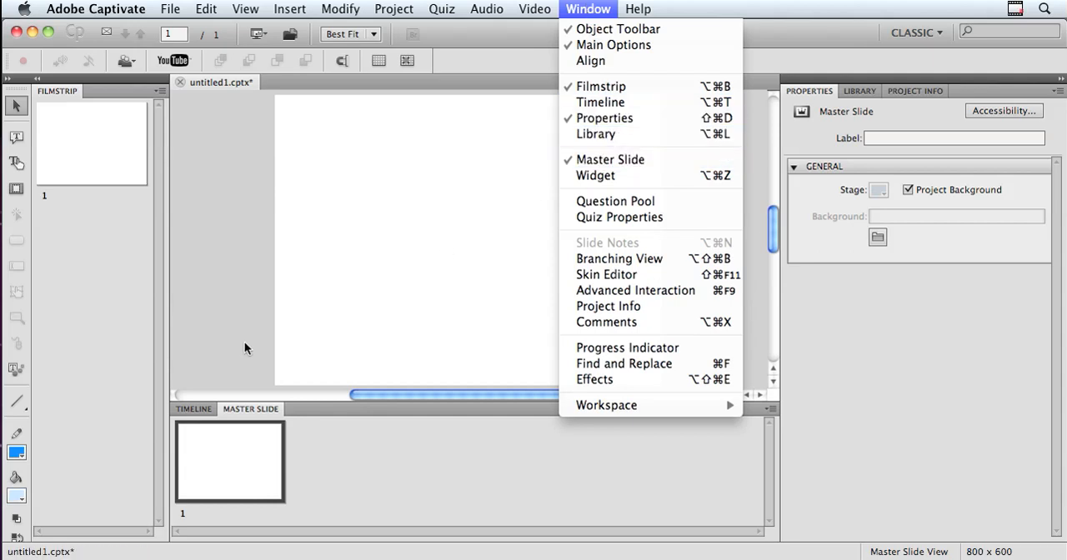
click(262, 408)
mouse_move(255, 409)
mouse_down()
mouse_move(275, 374)
mouse_move(272, 198)
mouse_move(273, 376)
mouse_move(254, 404)
mouse_up()
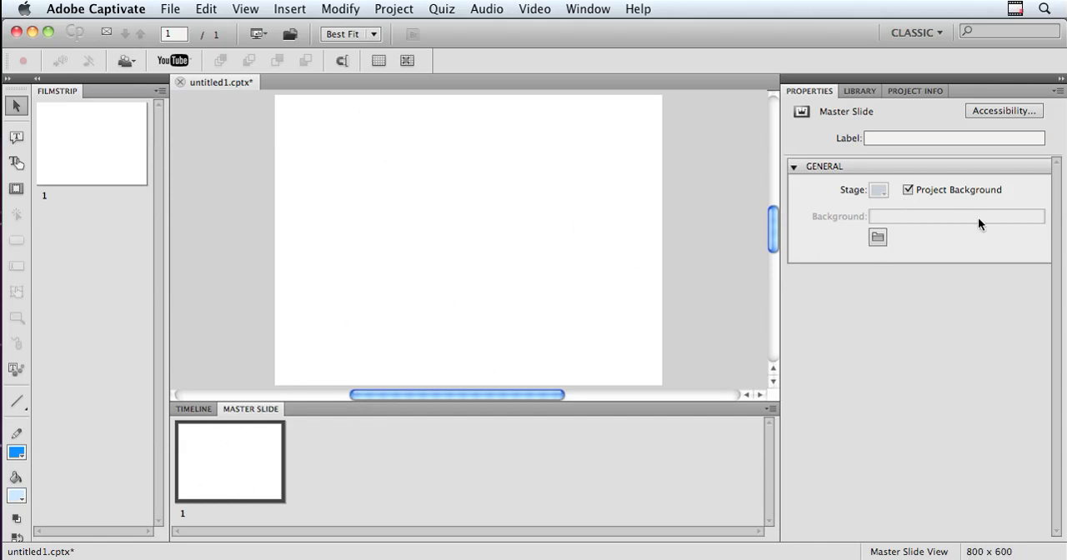
click(908, 190)
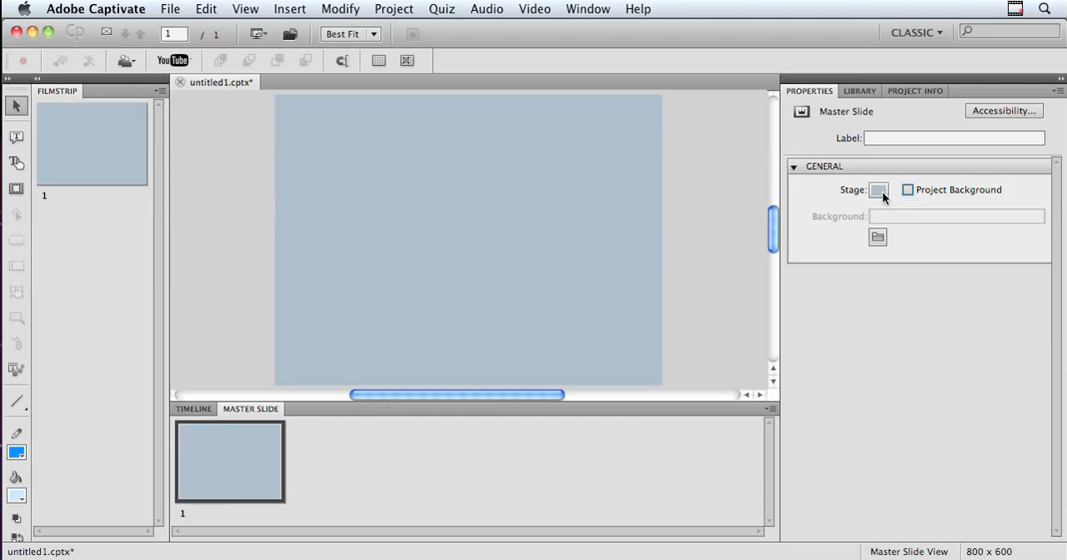
click(881, 191)
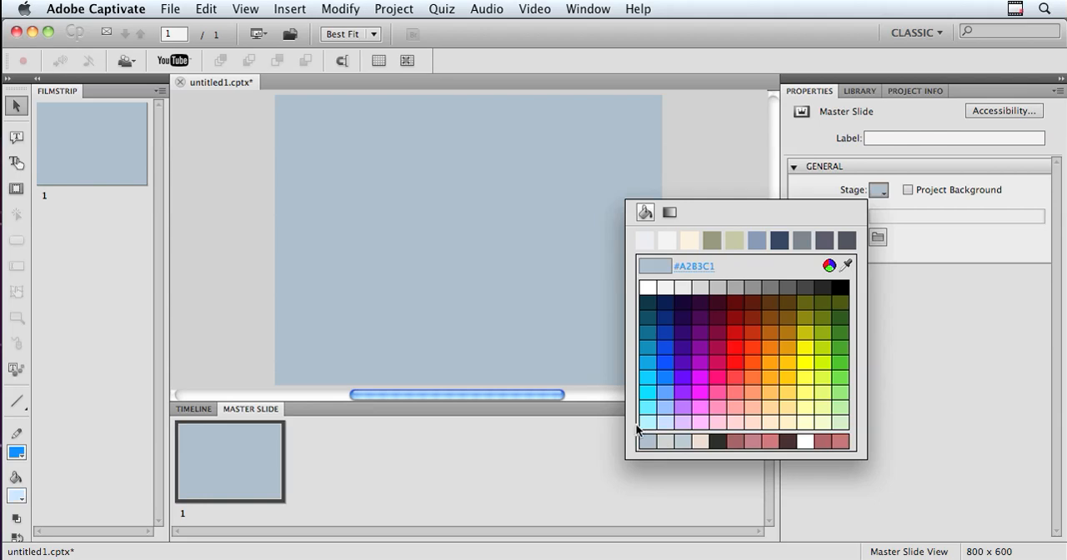
click(847, 266)
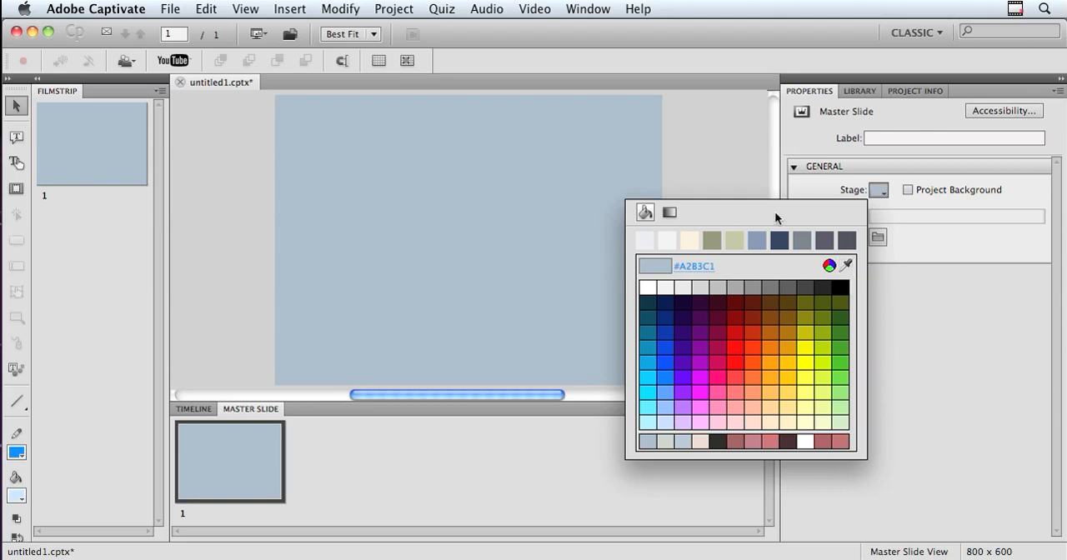
click(735, 165)
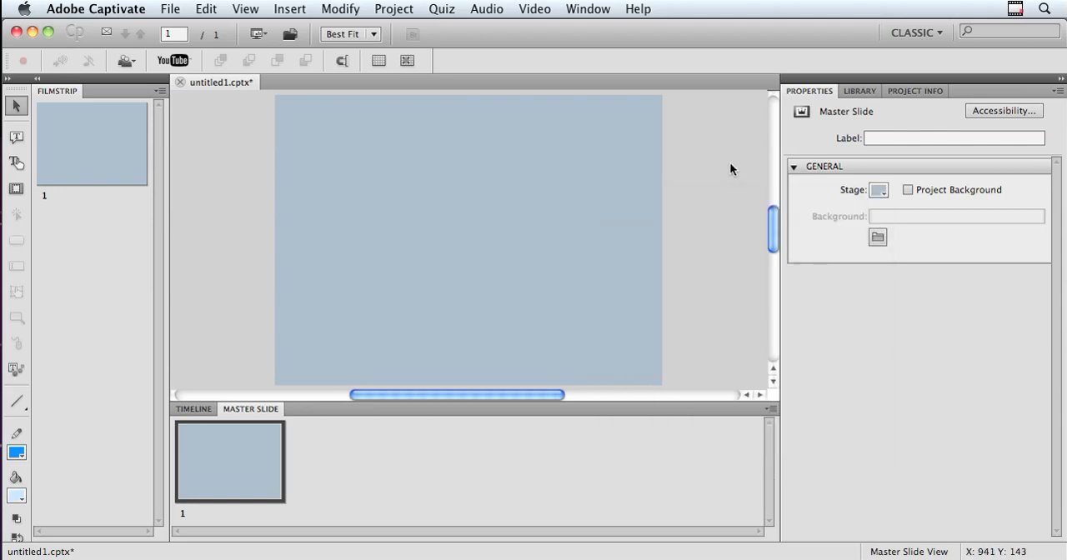
click(866, 89)
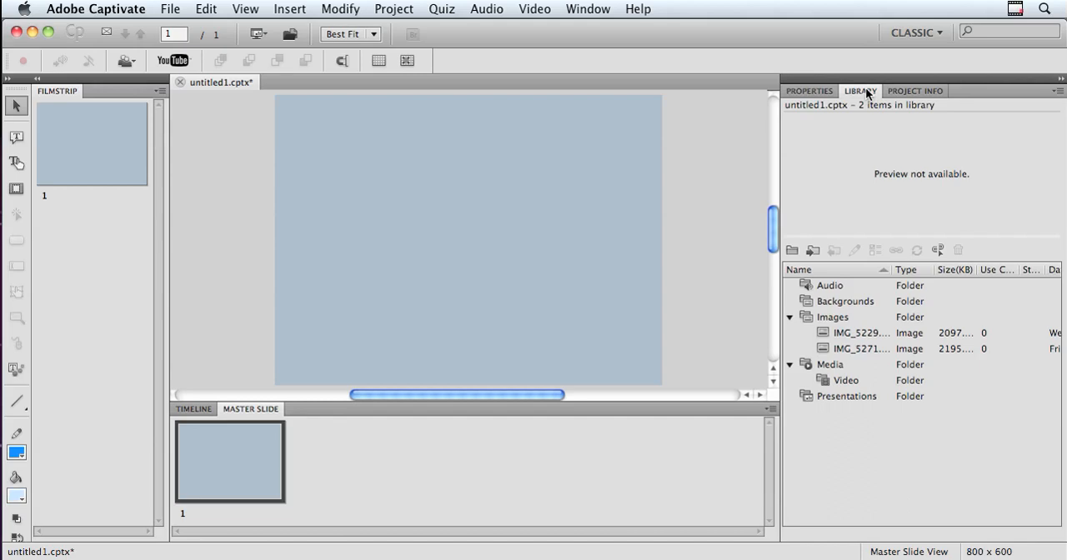
click(290, 9)
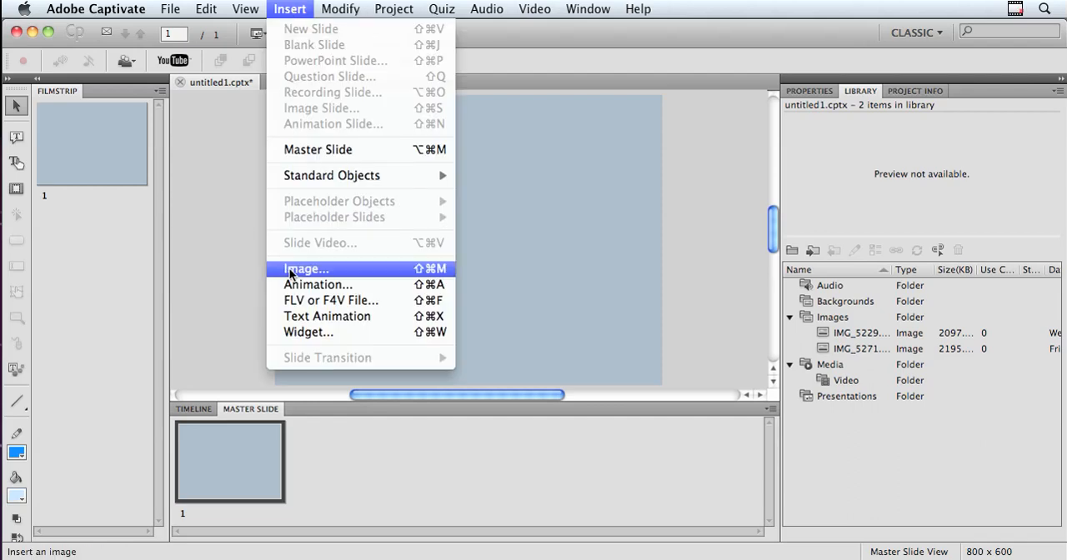
click(714, 269)
click(809, 91)
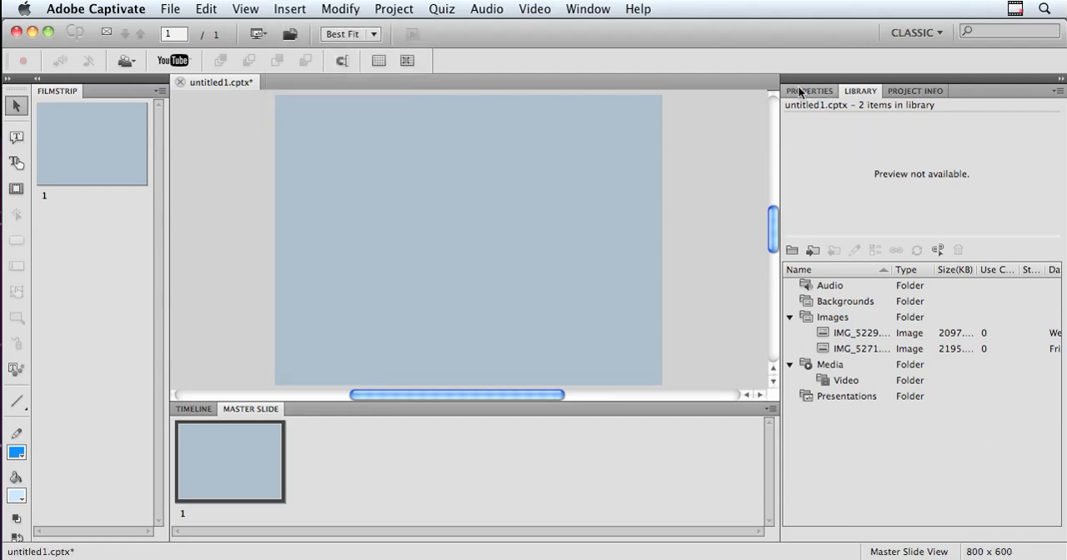
click(908, 190)
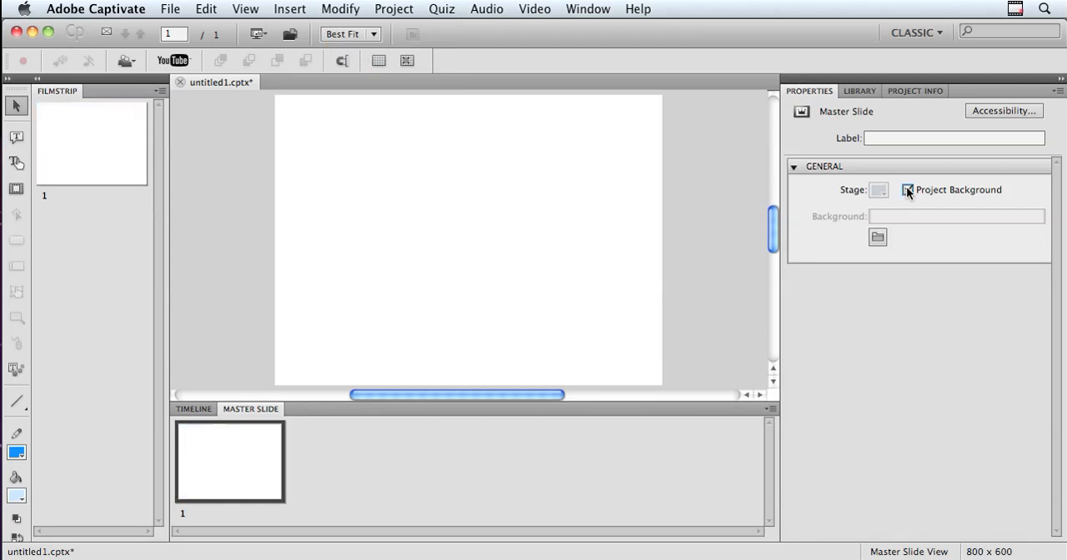
Place the library image IMG_5229 on the master slide at about X 262, Y 189
click(859, 91)
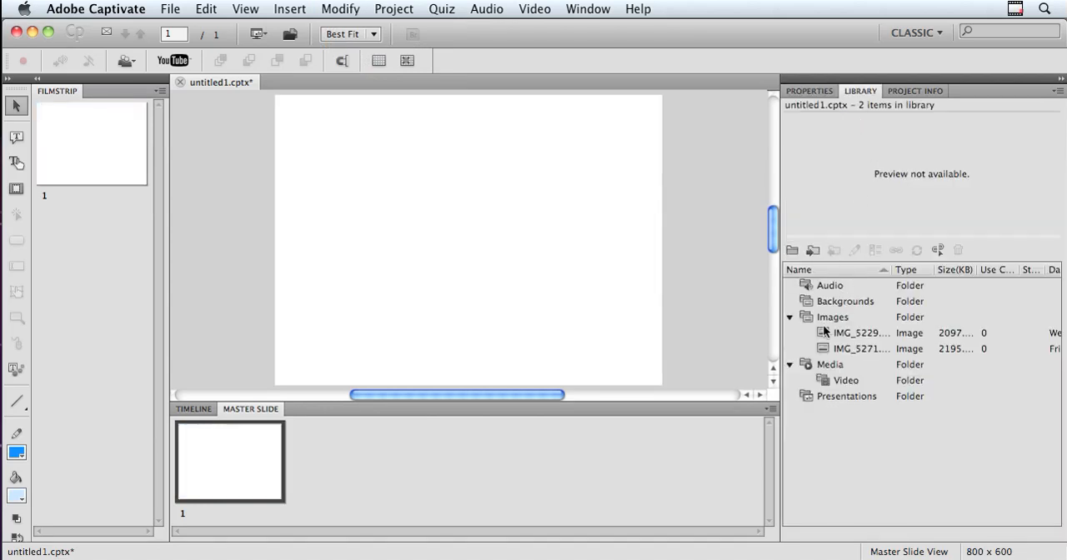
click(862, 334)
drag(822, 337, 406, 193)
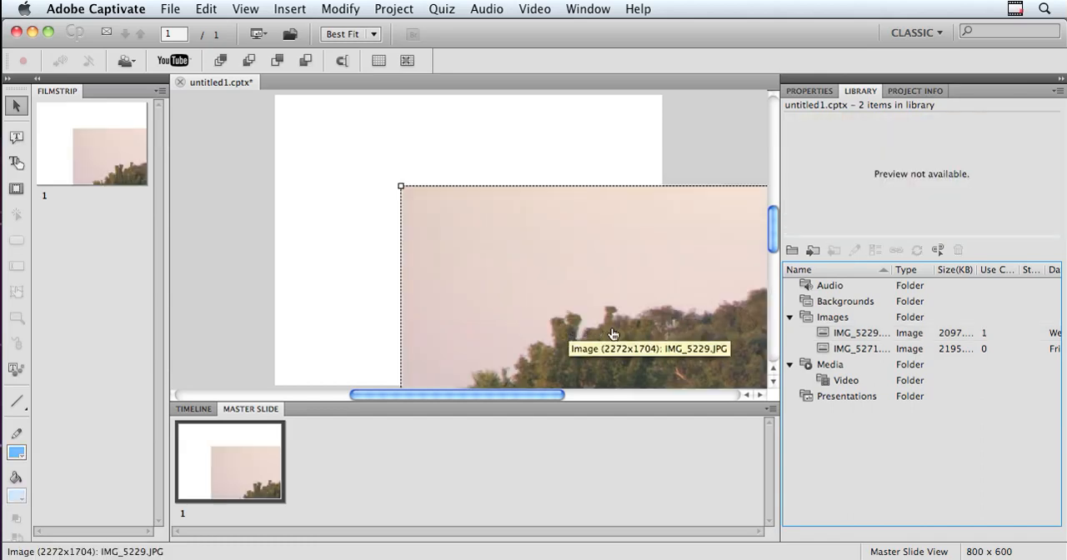
Set the image's position to X 0, Y 0 and its width to 500 with proportions constrained
click(806, 93)
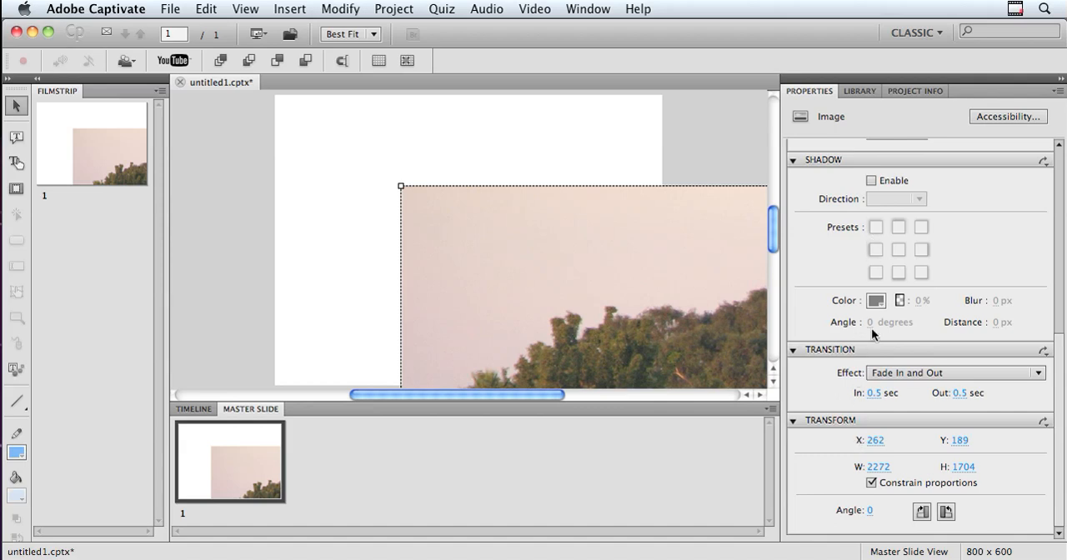
click(322, 185)
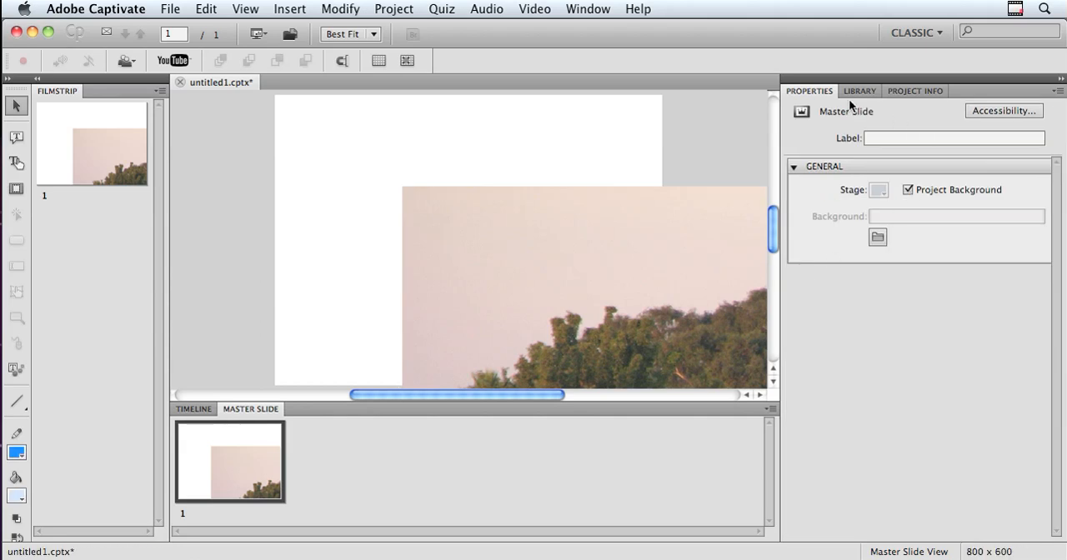
click(578, 250)
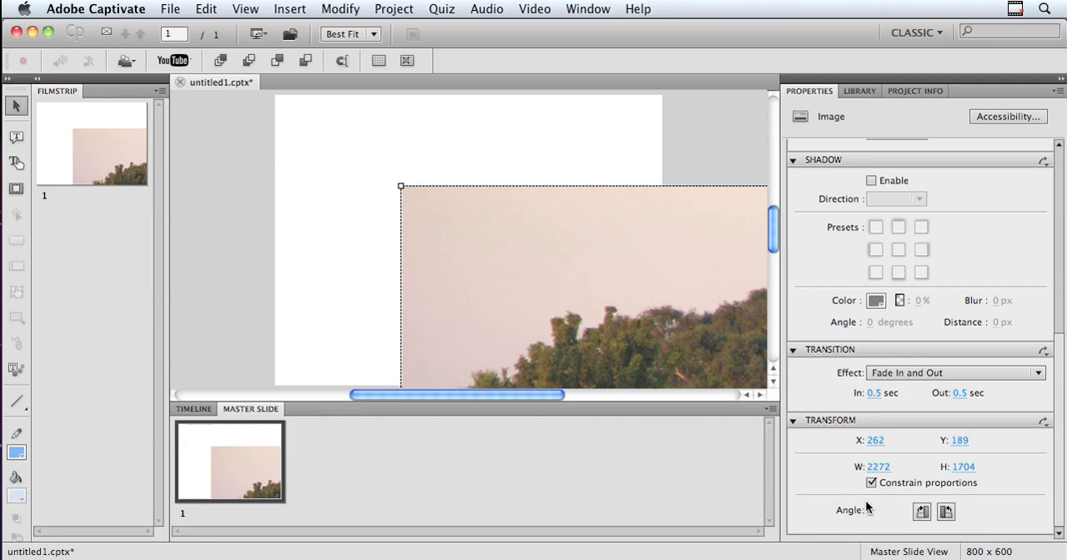
click(873, 441)
text(0)
key(Tab)
text(0)
key(Tab)
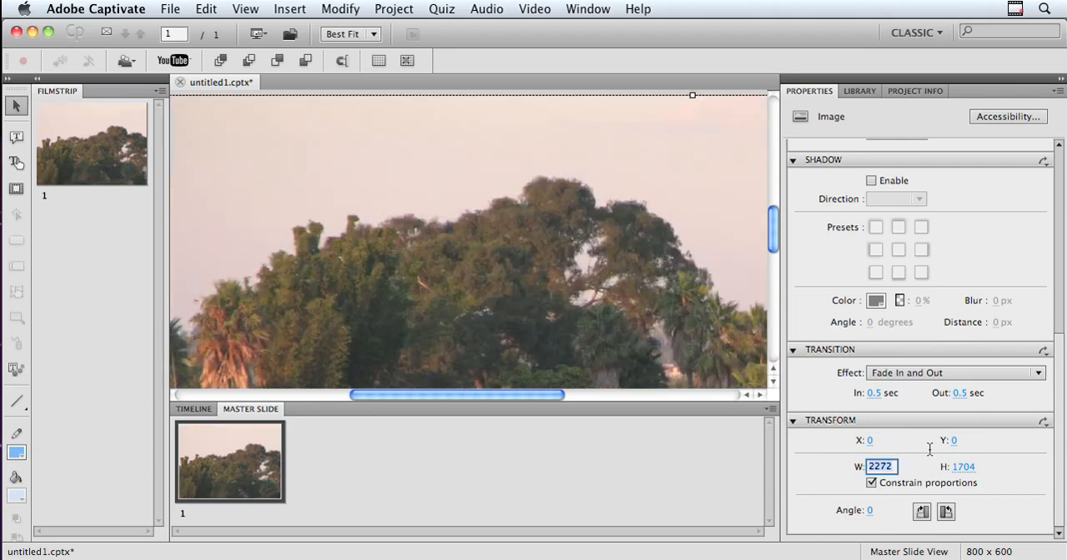
text(500)
key(Return)
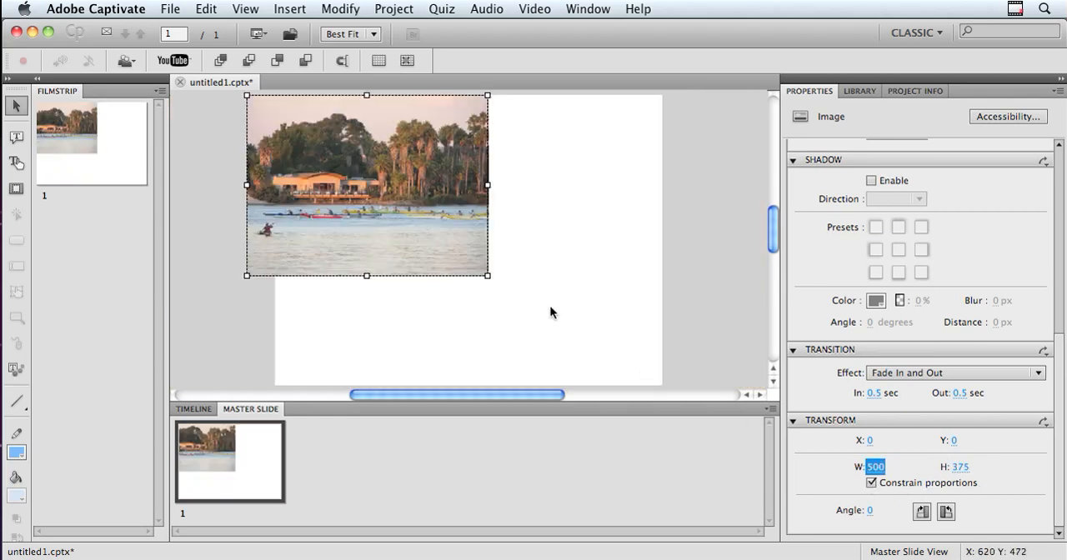
Move the image to the upper right area of the slide, at about X 259, Y 26, and deselect it
drag(397, 205, 538, 276)
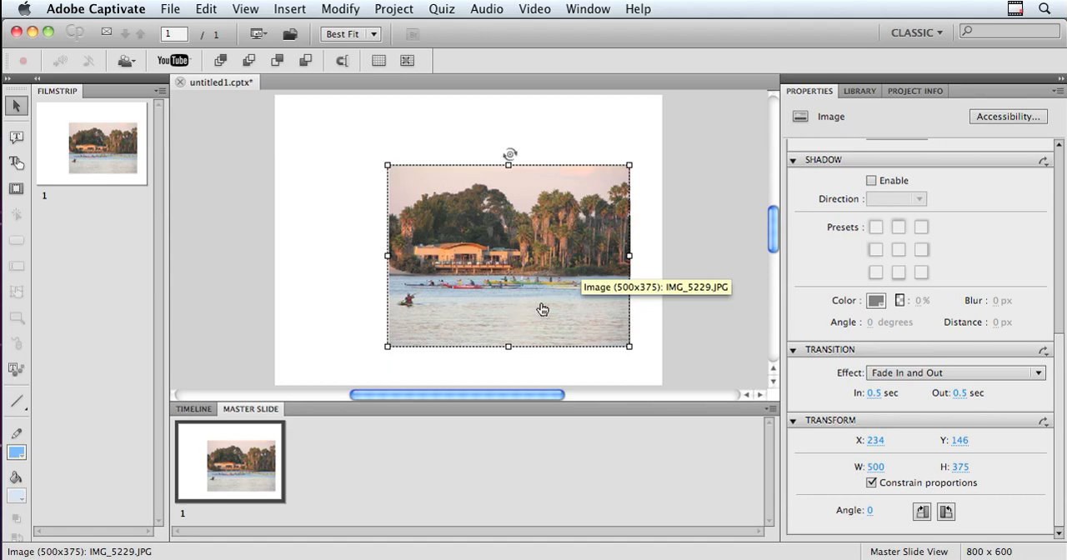
drag(546, 314, 559, 257)
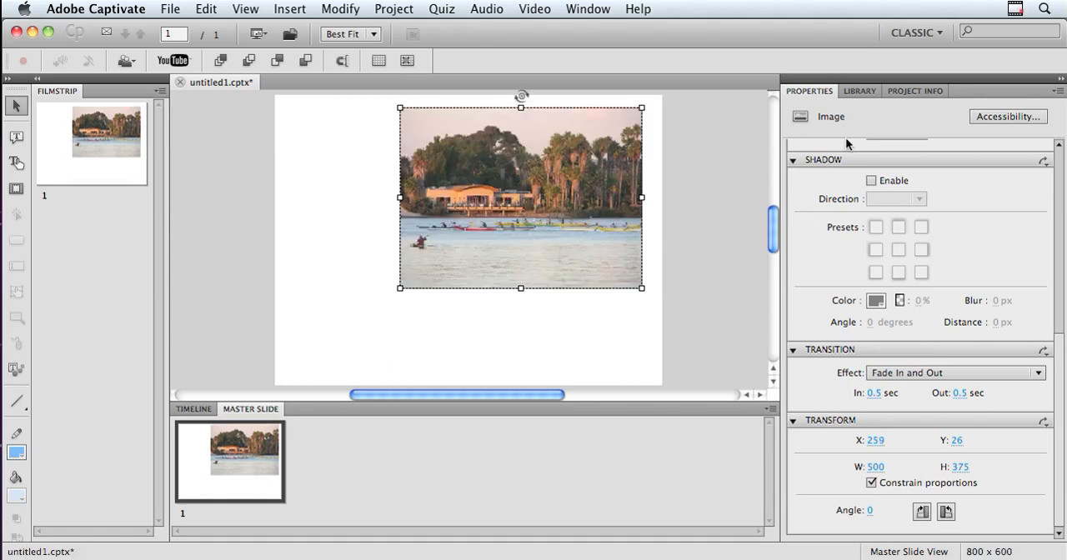
click(541, 350)
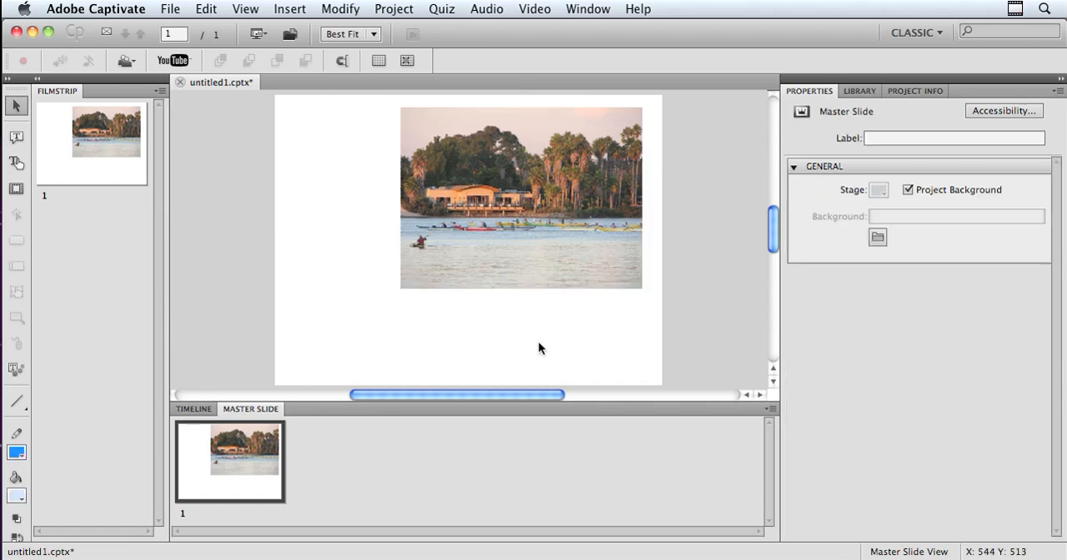
Turn off the project background for the master slide and sample a light blue-grey as the stage color
click(908, 191)
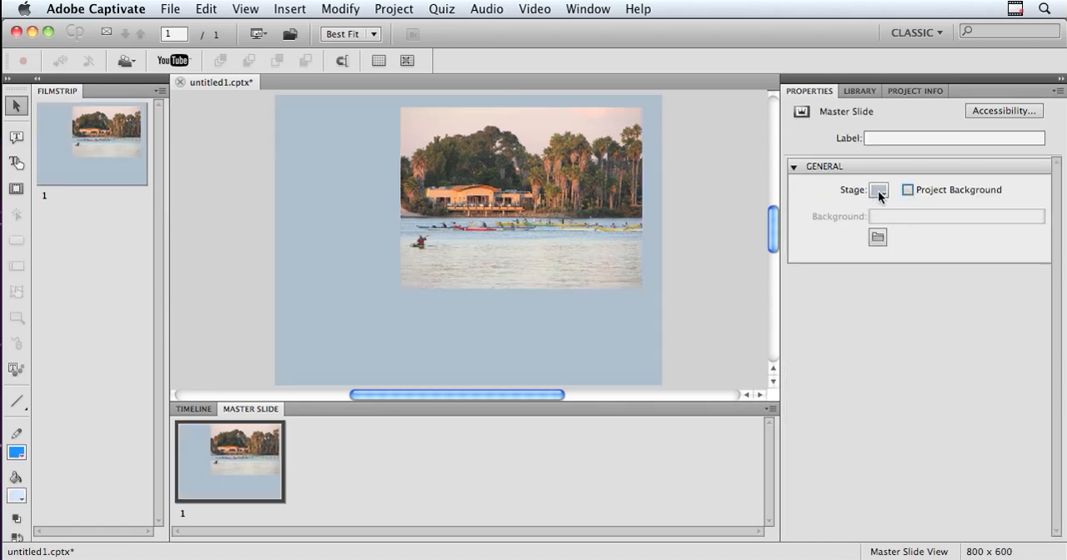
click(879, 191)
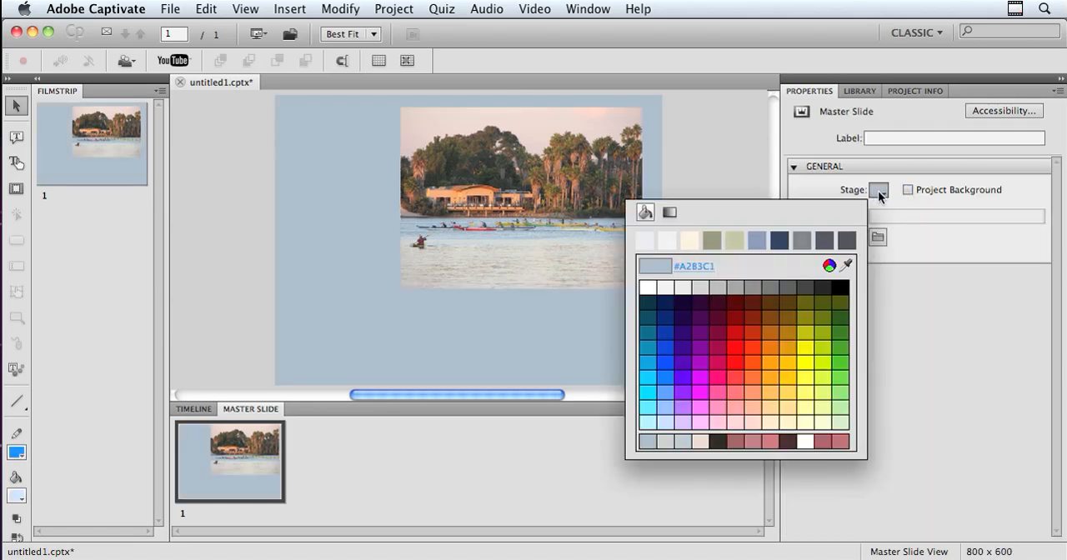
click(846, 267)
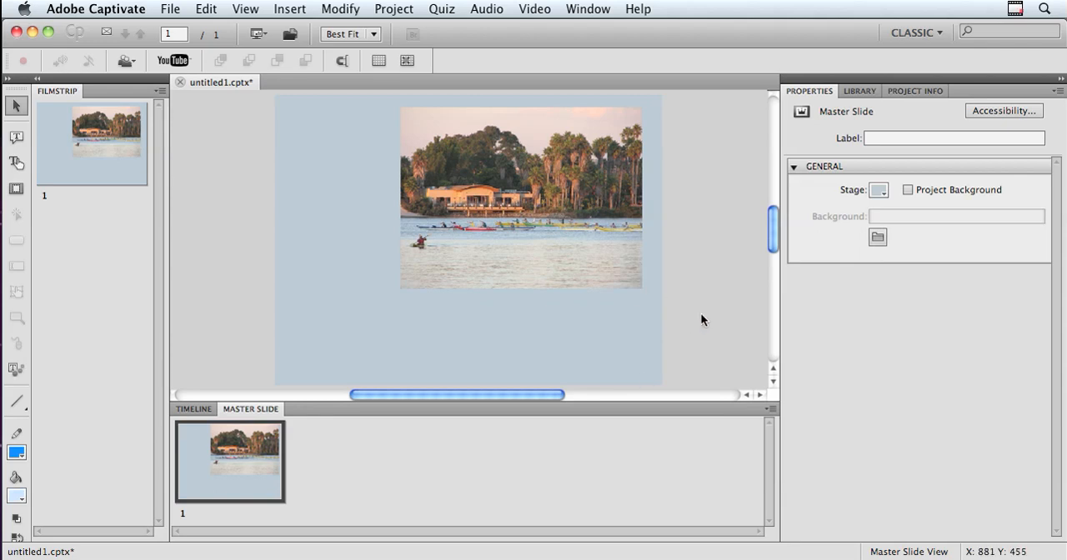
Move the image to the slide's lower right corner and scale it down to about 402 x 301
click(527, 213)
drag(527, 214, 530, 289)
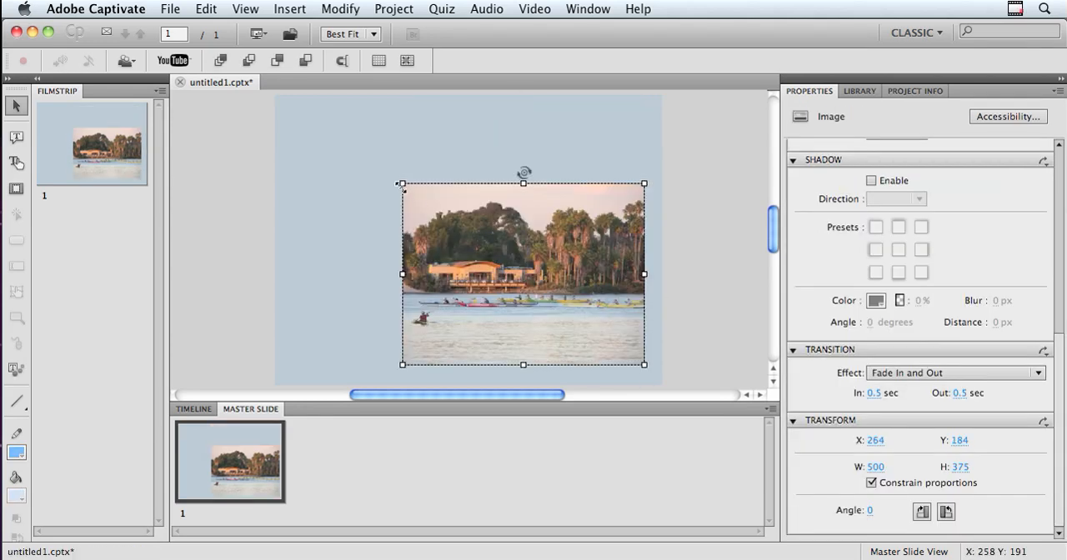
drag(399, 185, 445, 222)
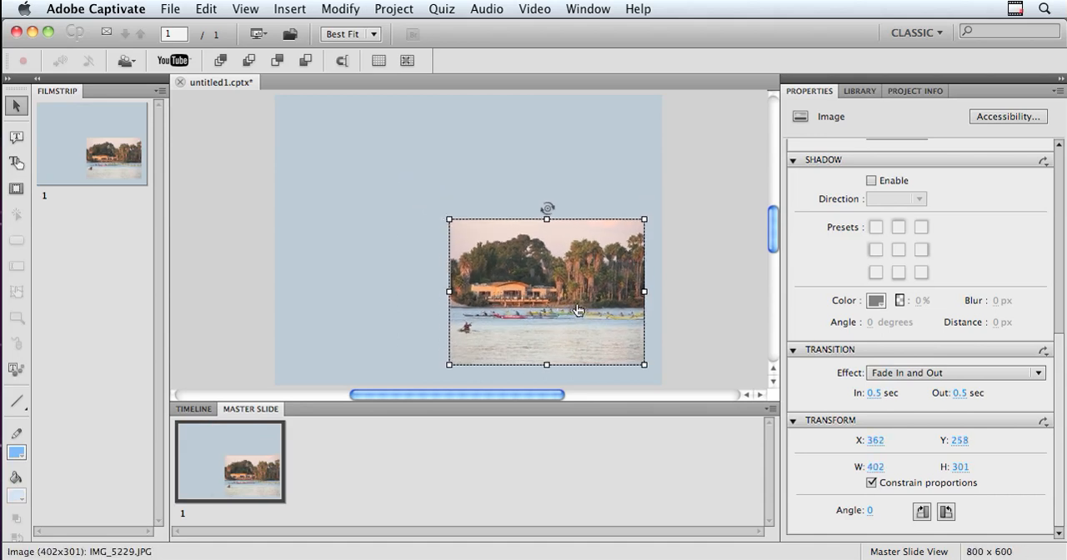
mouse_move(577, 310)
mouse_down()
mouse_move(590, 325)
mouse_move(583, 316)
mouse_up()
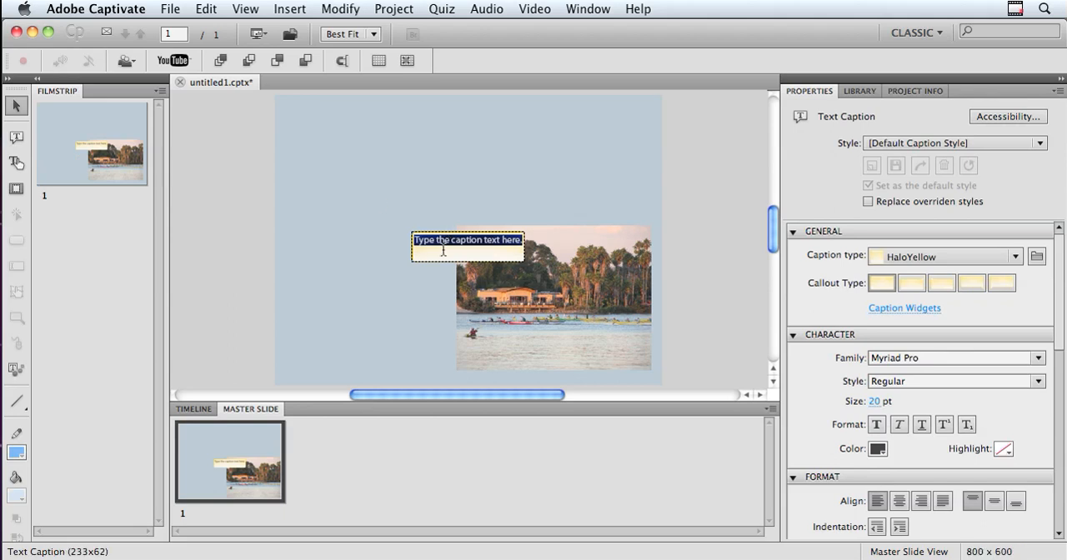
Add a transparent text caption reading "Southern California Scene" across the top of the slide, about 723 x 103 in size
text(Southern California Scene)
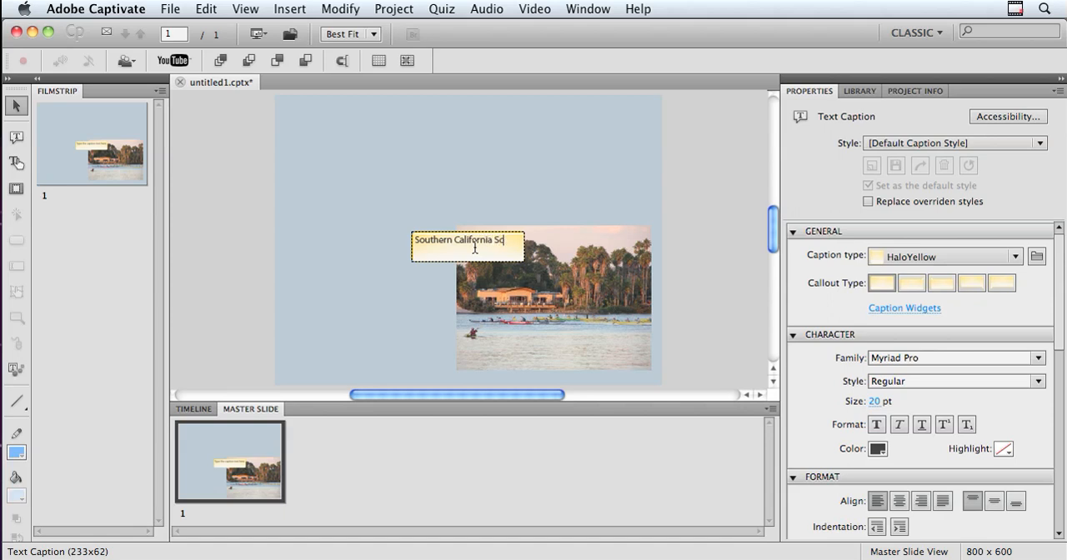
click(1016, 257)
click(901, 300)
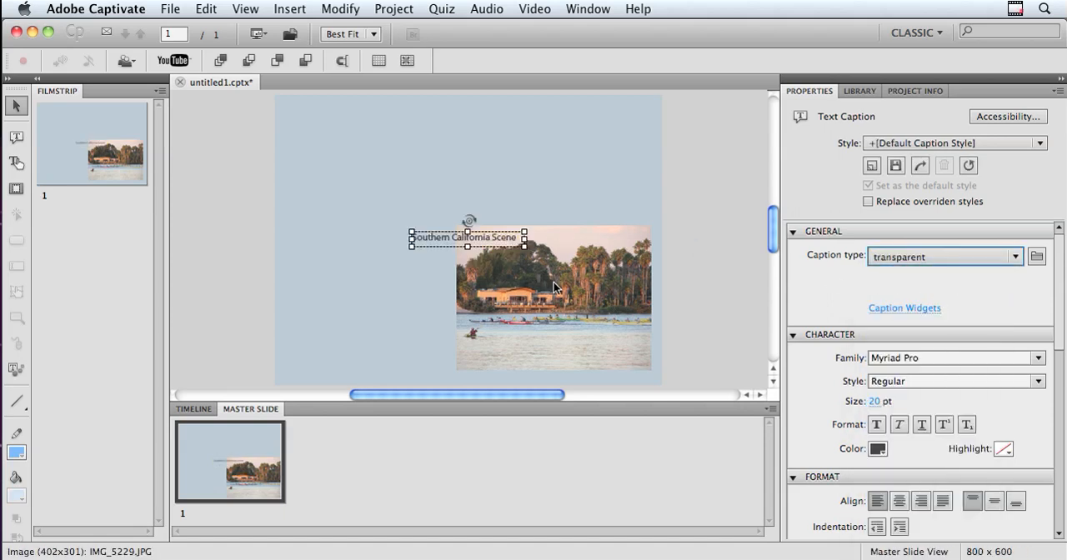
drag(430, 238, 308, 115)
drag(404, 124, 641, 160)
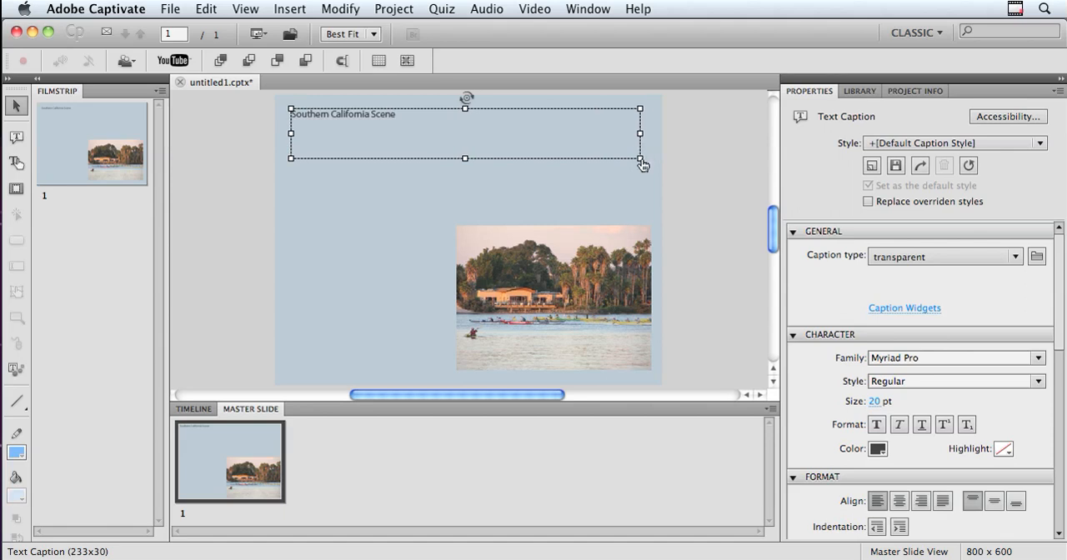
Format all of the caption text as bold at 39 pt
double_click(346, 113)
drag(405, 114, 291, 114)
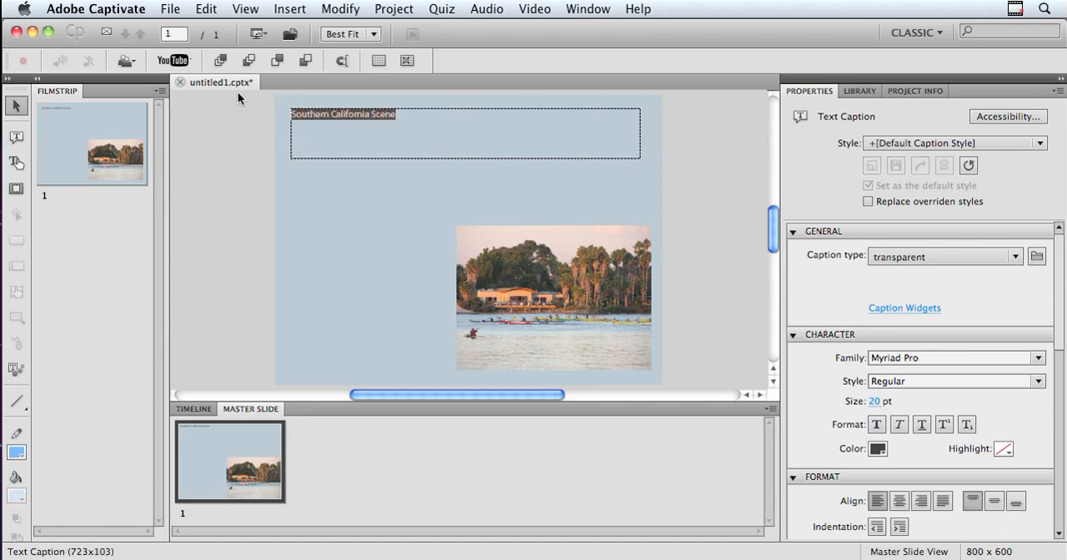
click(871, 402)
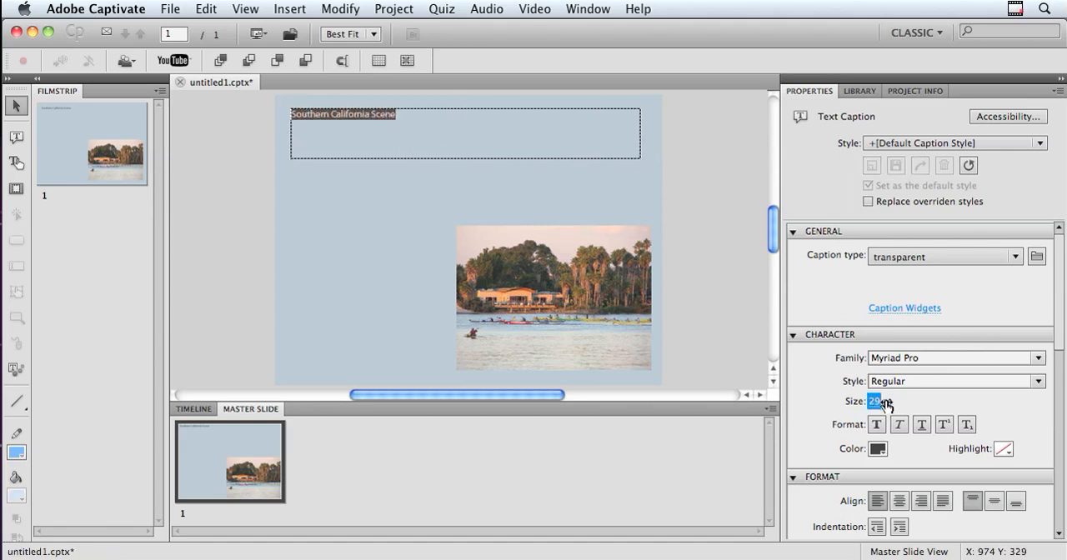
key(Return)
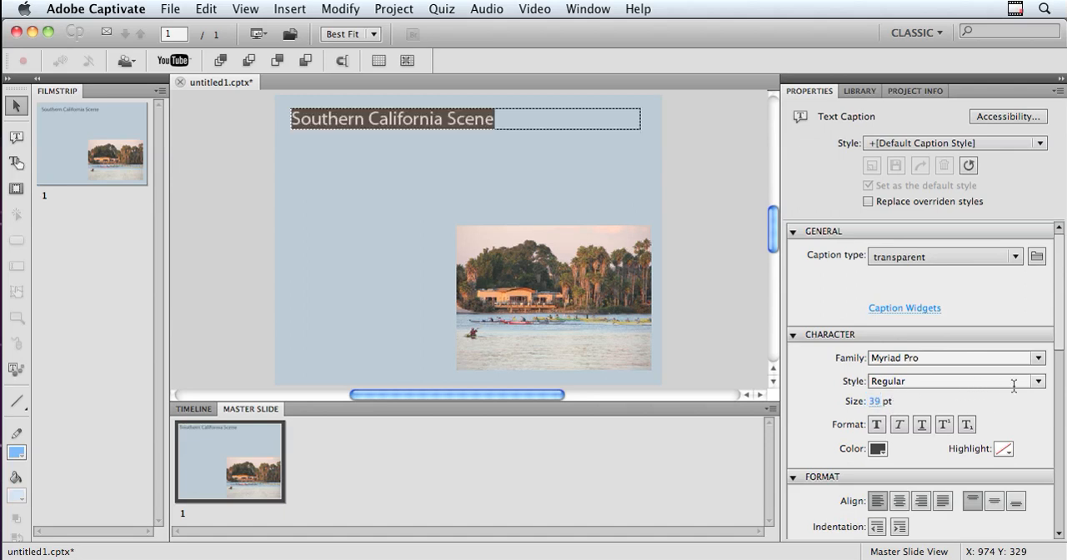
Sample a muted red from the photo as the caption's text color and deselect the caption
click(878, 451)
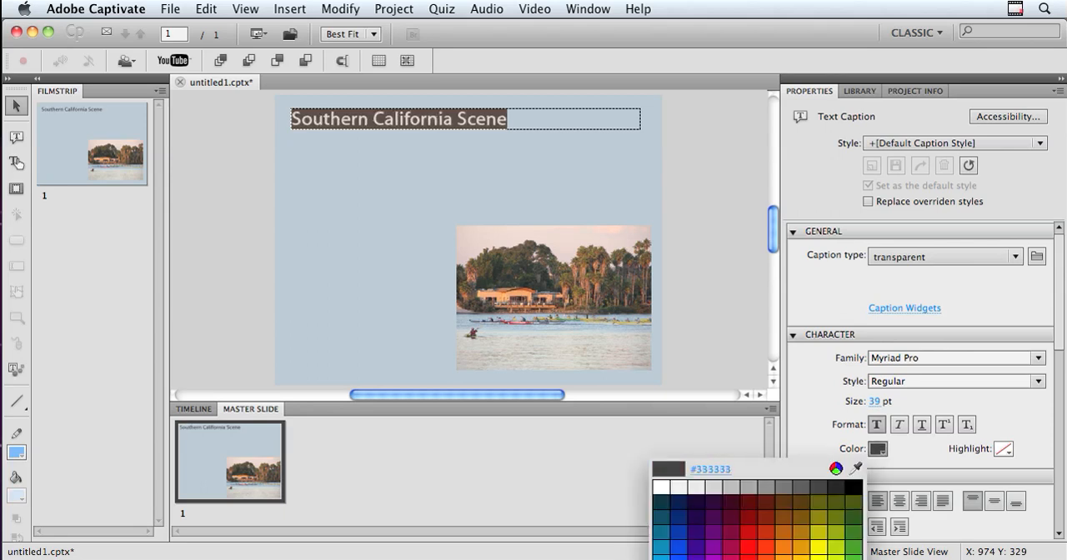
click(598, 318)
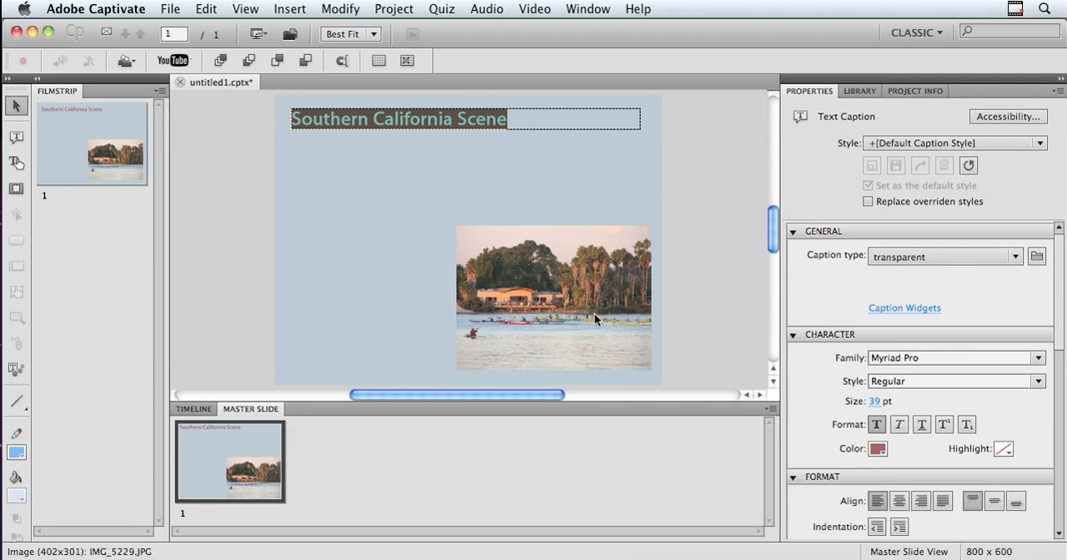
click(387, 161)
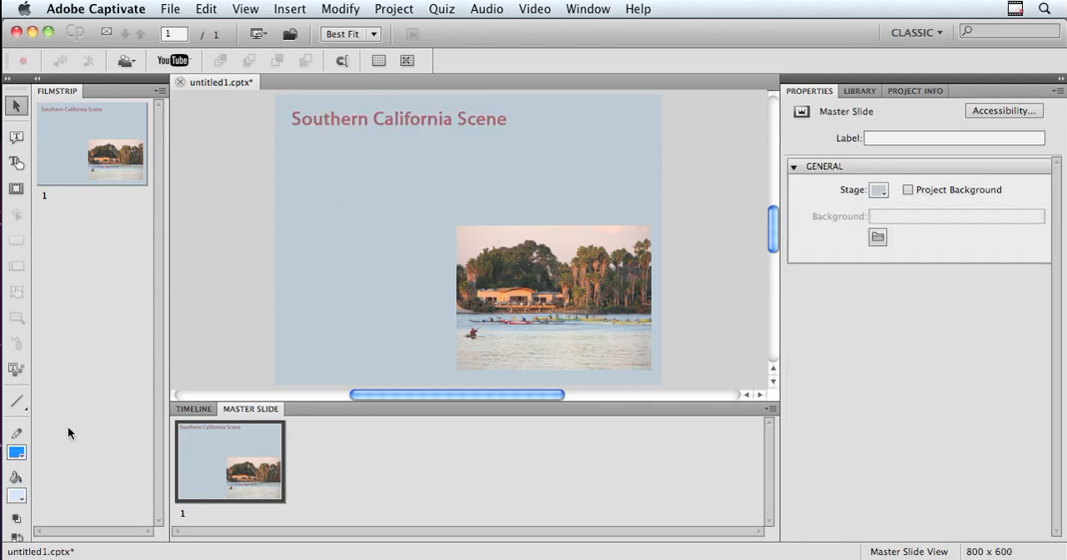
Draw a horizontal line across the full slide width beneath the title, styled with a #EAD7CF stroke 16 wide, and deselect it
click(17, 403)
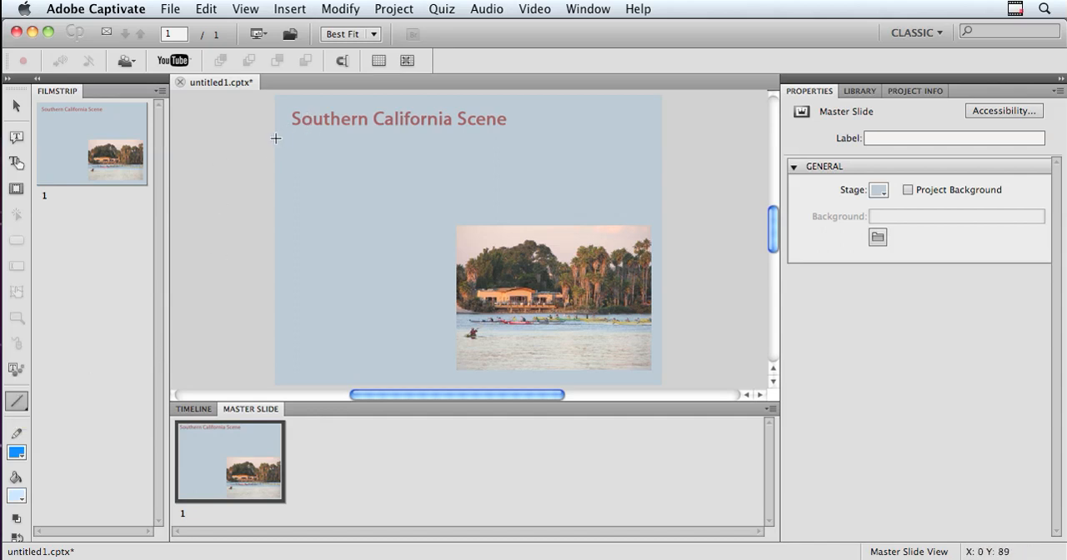
drag(276, 139, 664, 161)
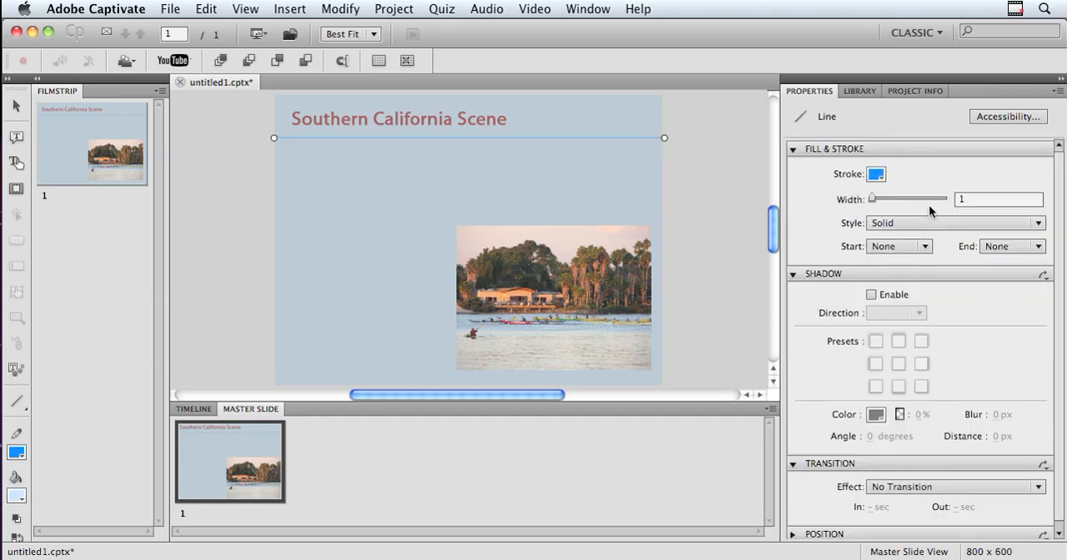
drag(871, 196, 880, 195)
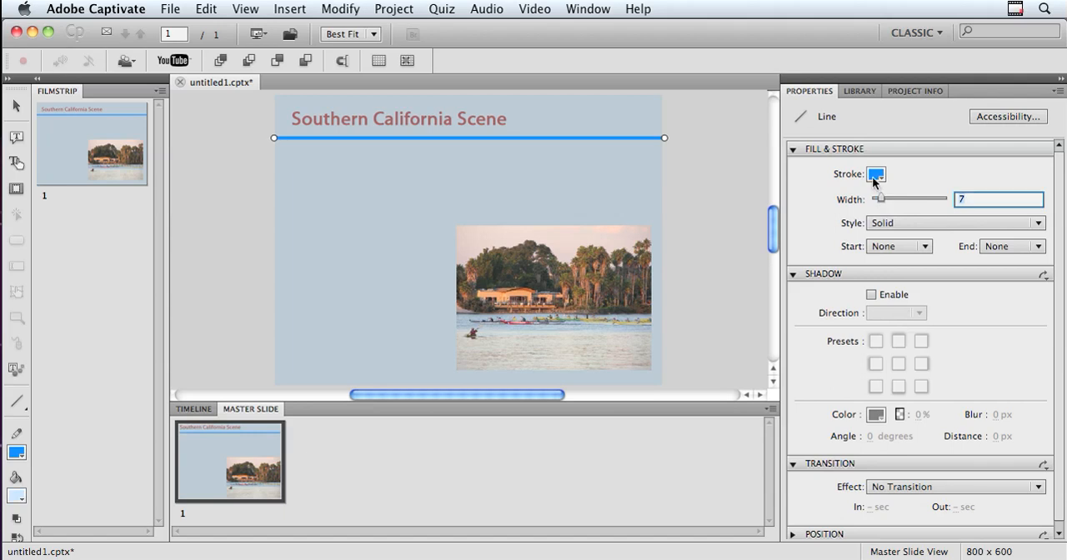
click(876, 174)
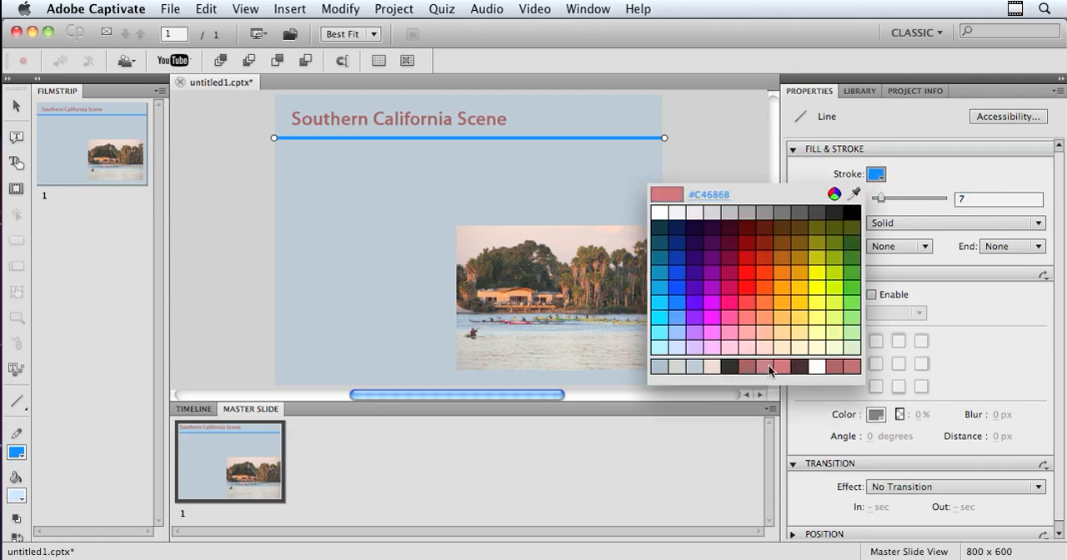
click(709, 367)
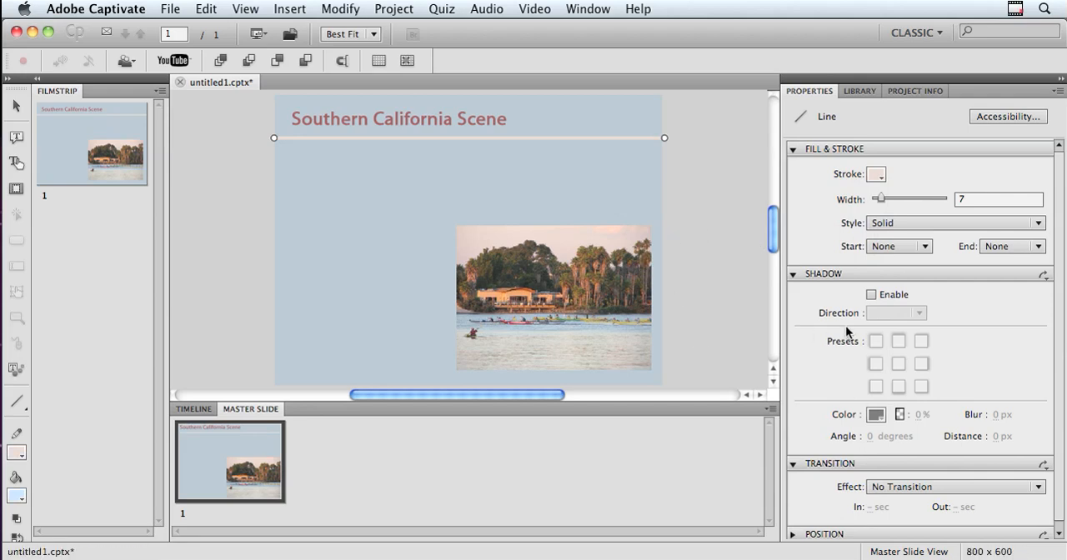
drag(881, 197, 898, 198)
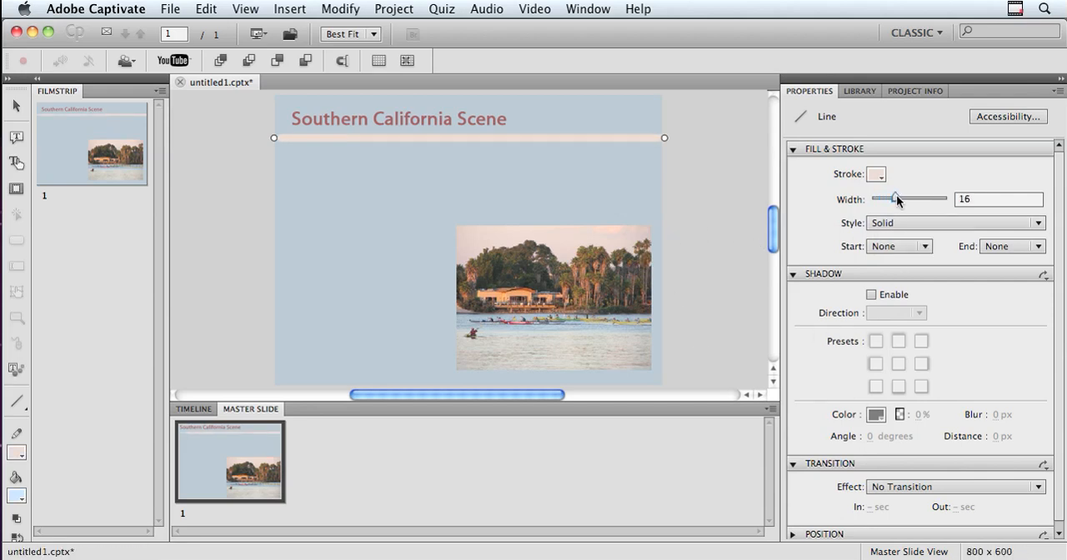
click(520, 172)
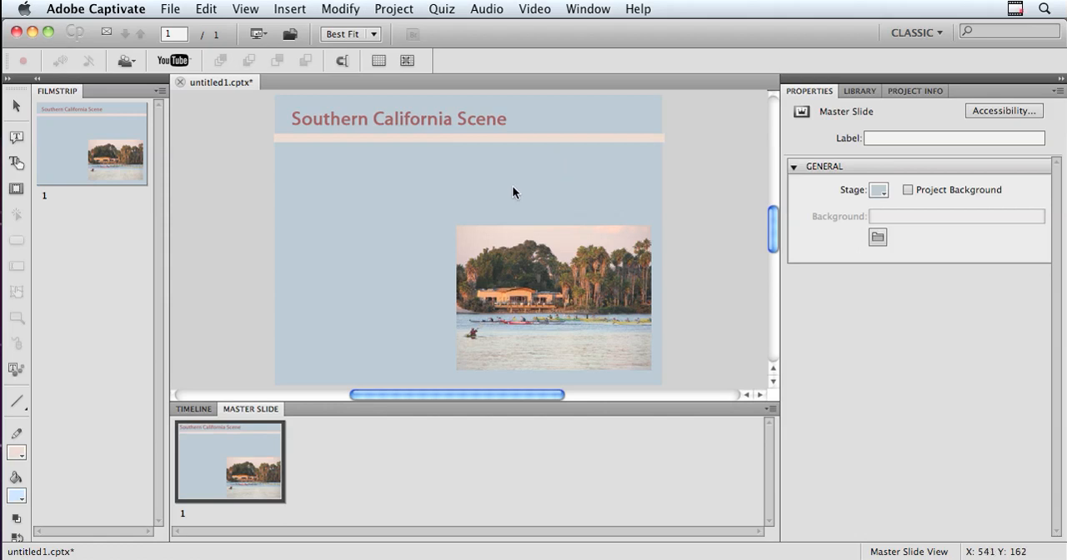
Return to the regular slides, insert a new slide after slide 1 and set its master slide to None
click(201, 410)
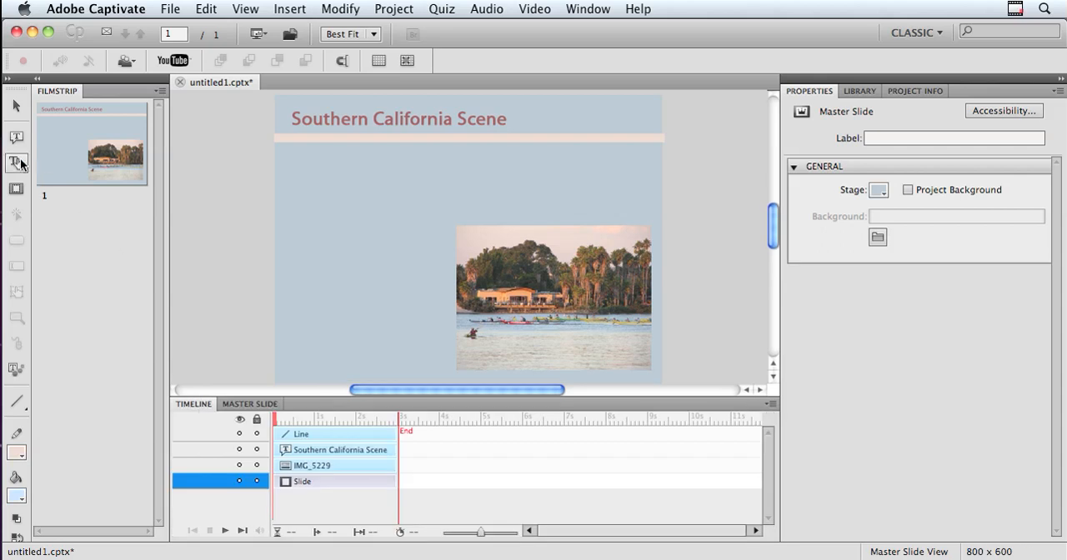
right_click(81, 154)
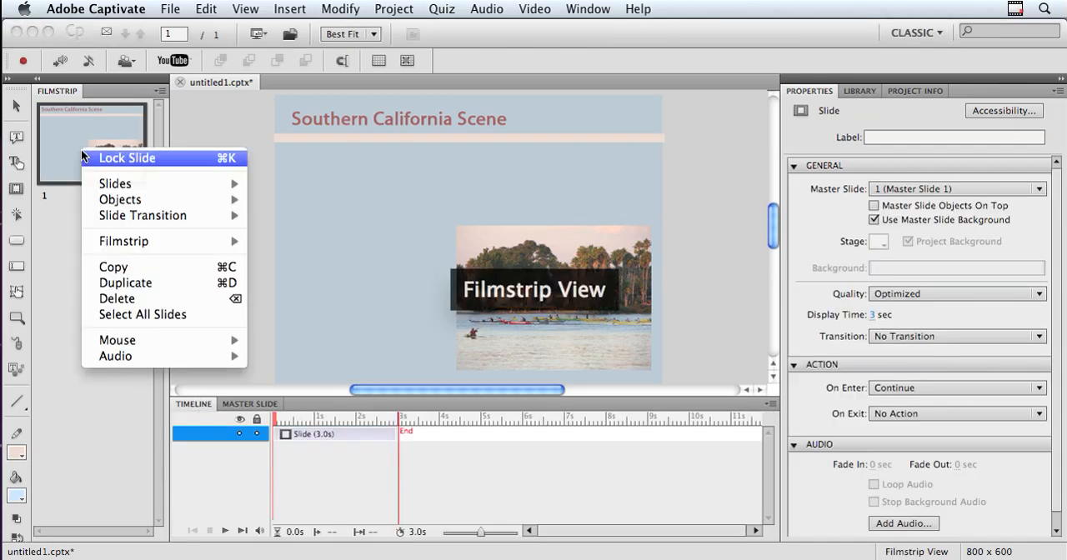
click(95, 238)
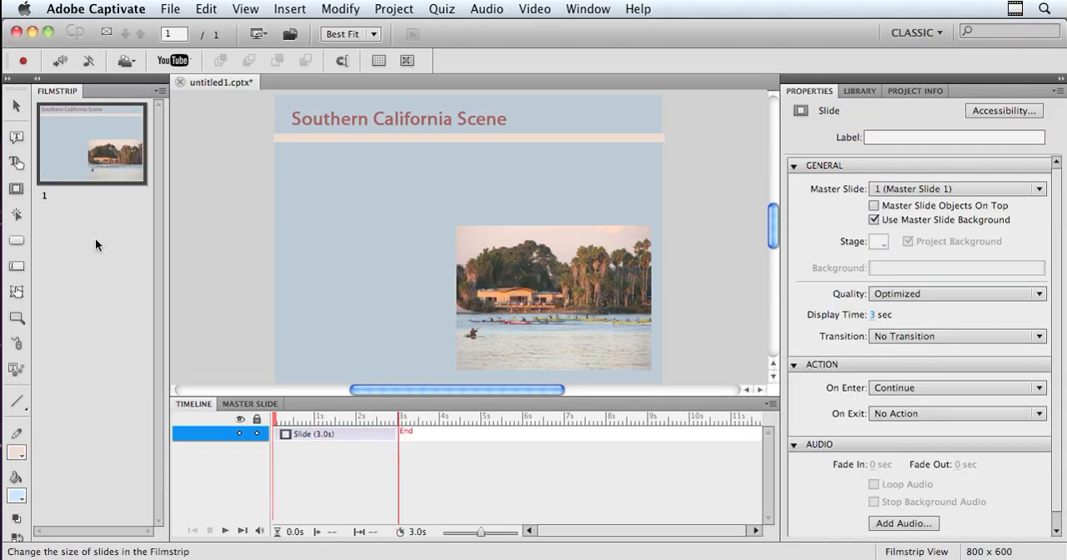
right_click(76, 136)
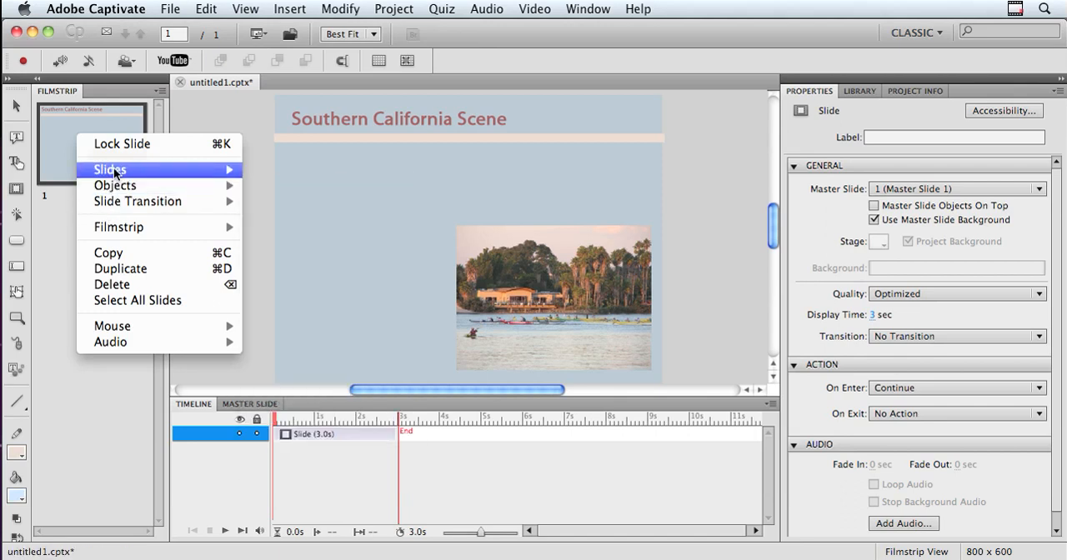
mouse_move(117, 170)
click(285, 171)
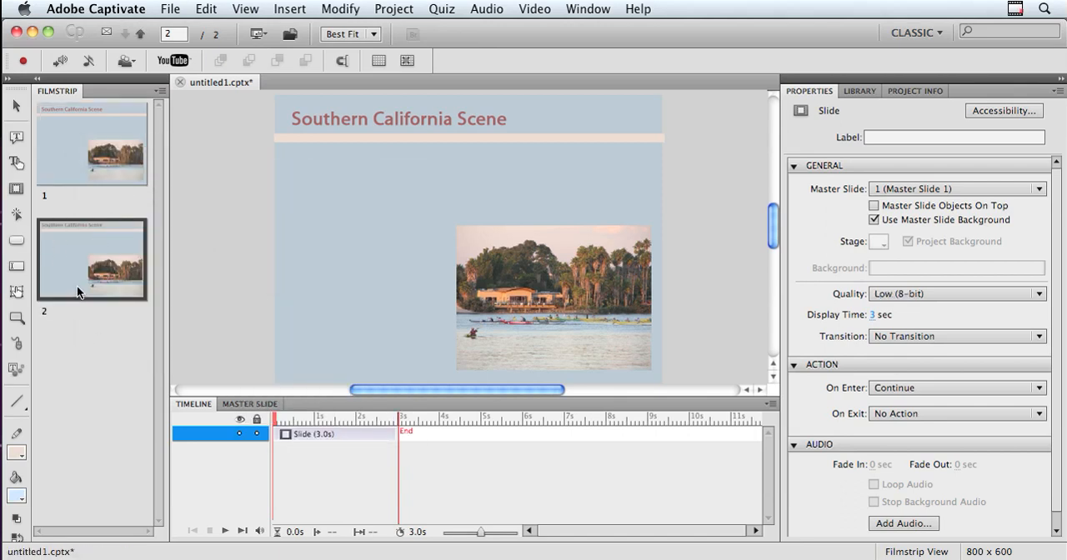
click(899, 189)
click(900, 208)
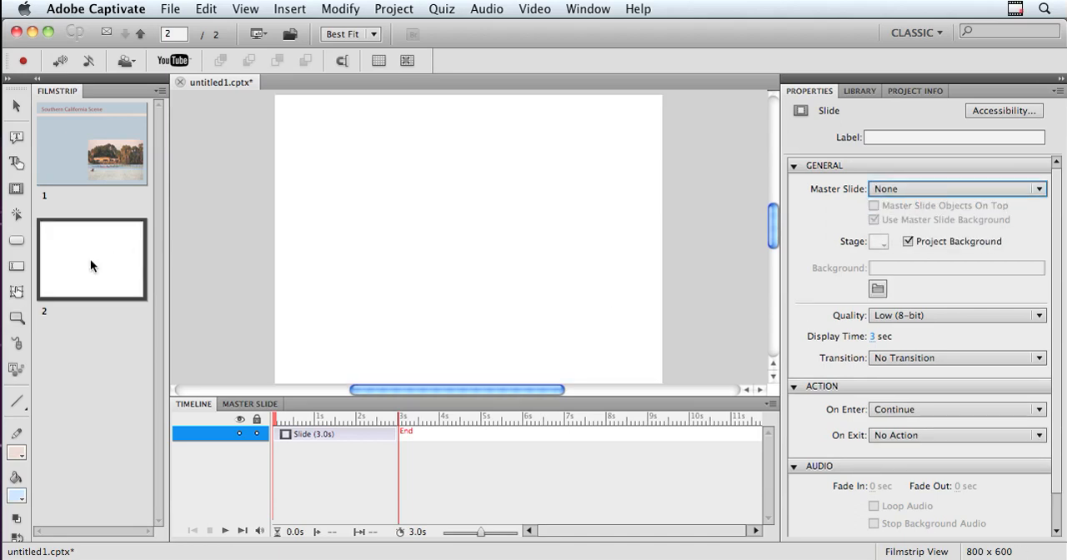
Add a transparent caption reading "Emergency Room Procedures" to slide 1, placed just below the line and sized about 710 x 65
click(66, 149)
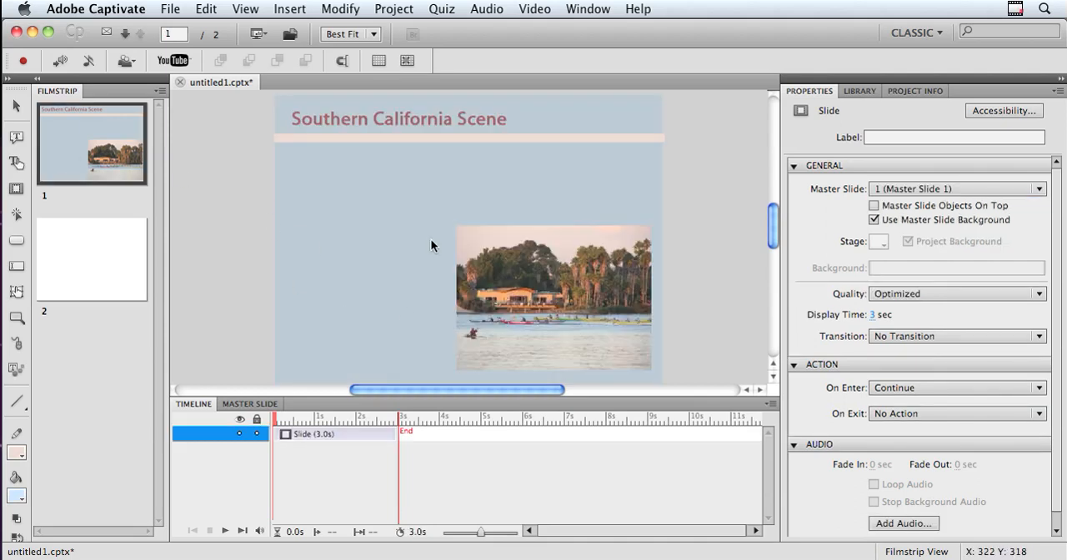
click(16, 137)
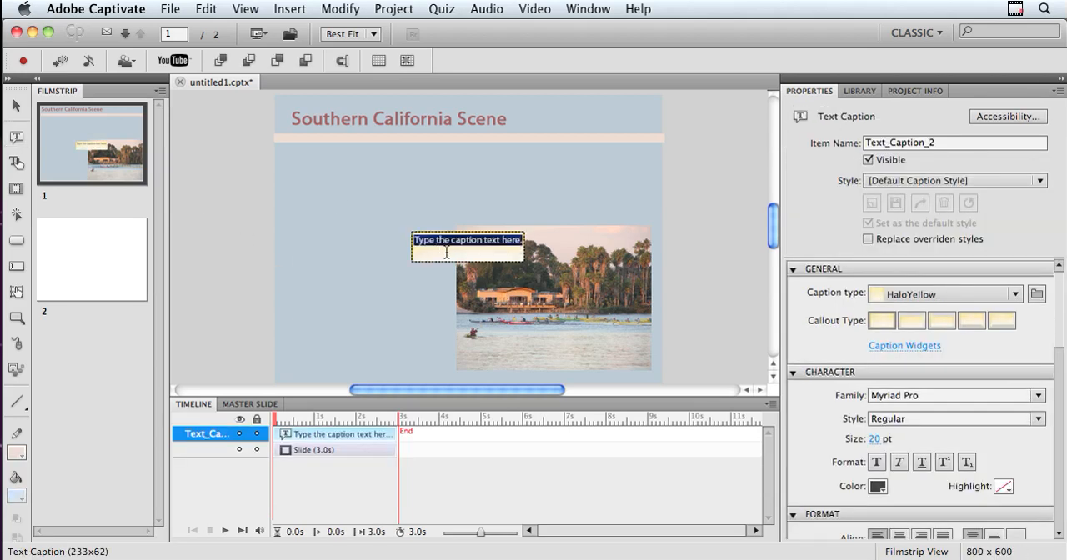
text(Emergency Room Pr)
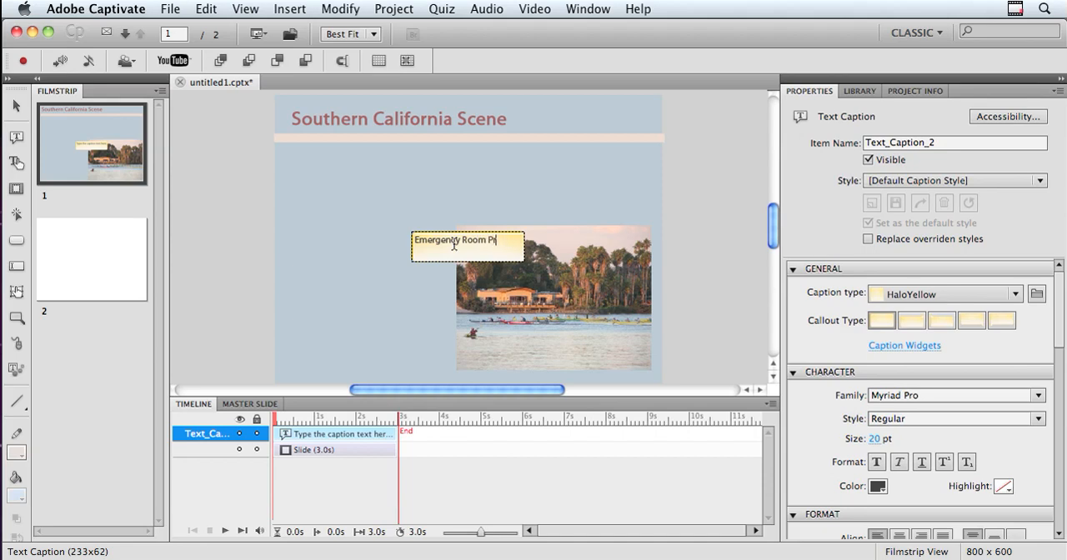
text(ocedures)
click(1015, 294)
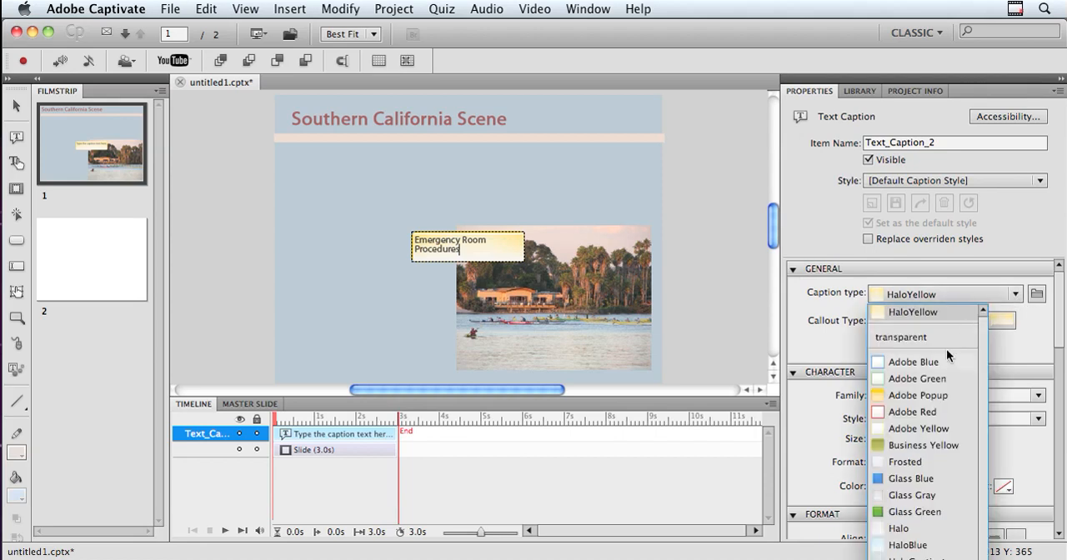
click(921, 337)
drag(409, 233, 286, 152)
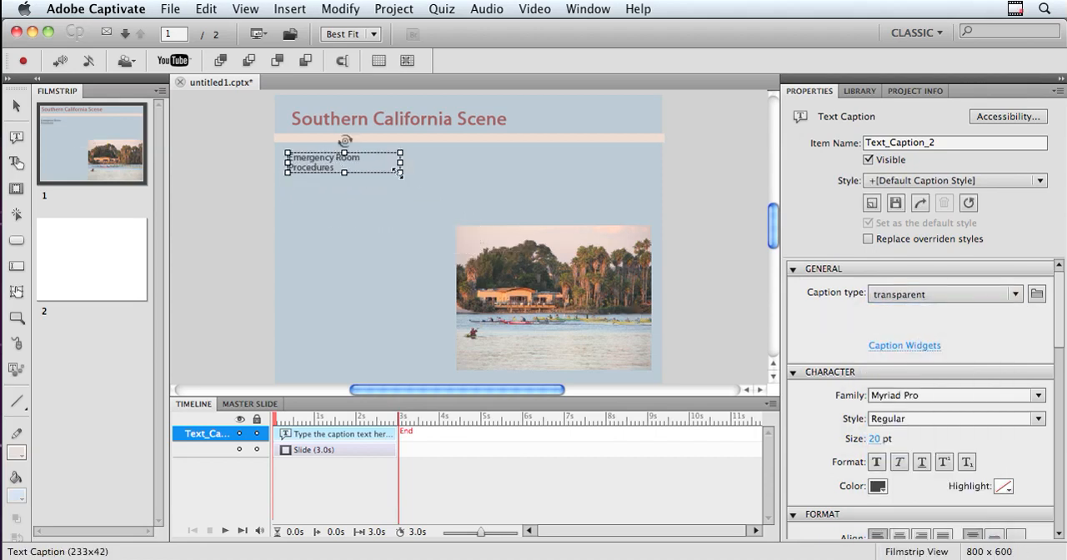
drag(402, 174, 631, 183)
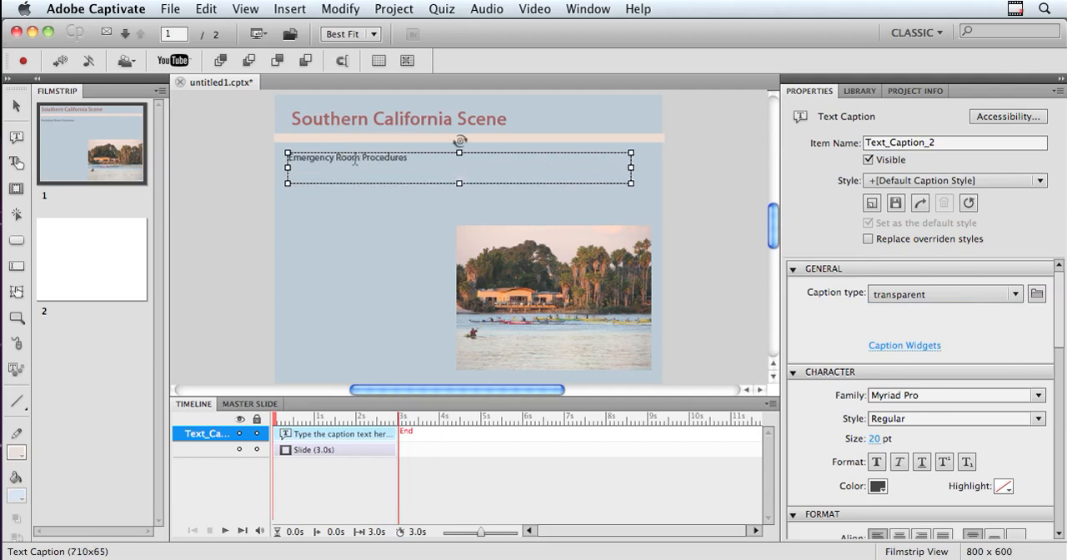
Format all of the "Emergency Room Procedures" caption text as bold italic at 31 pt and deselect the caption
double_click(355, 160)
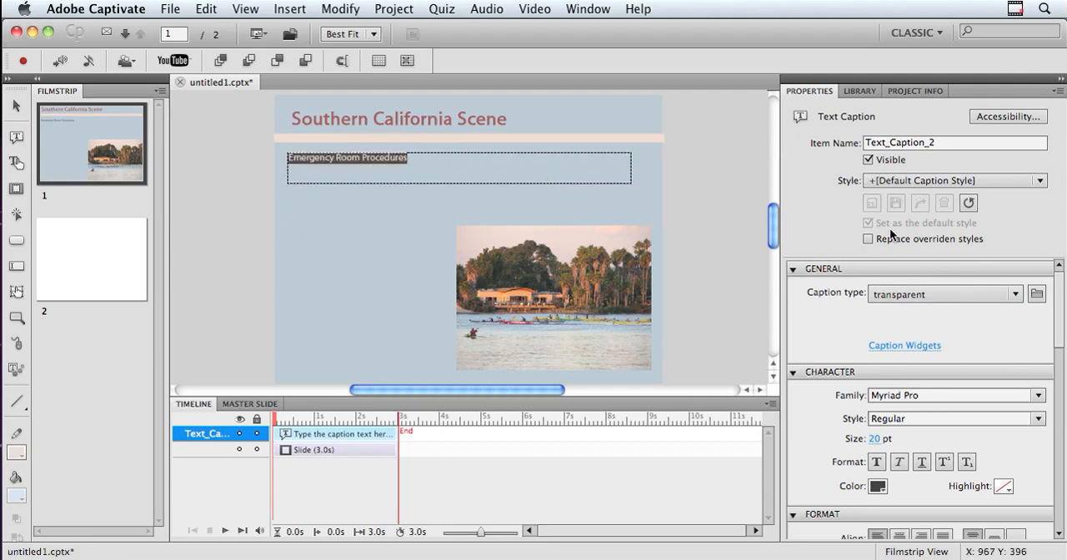
click(876, 462)
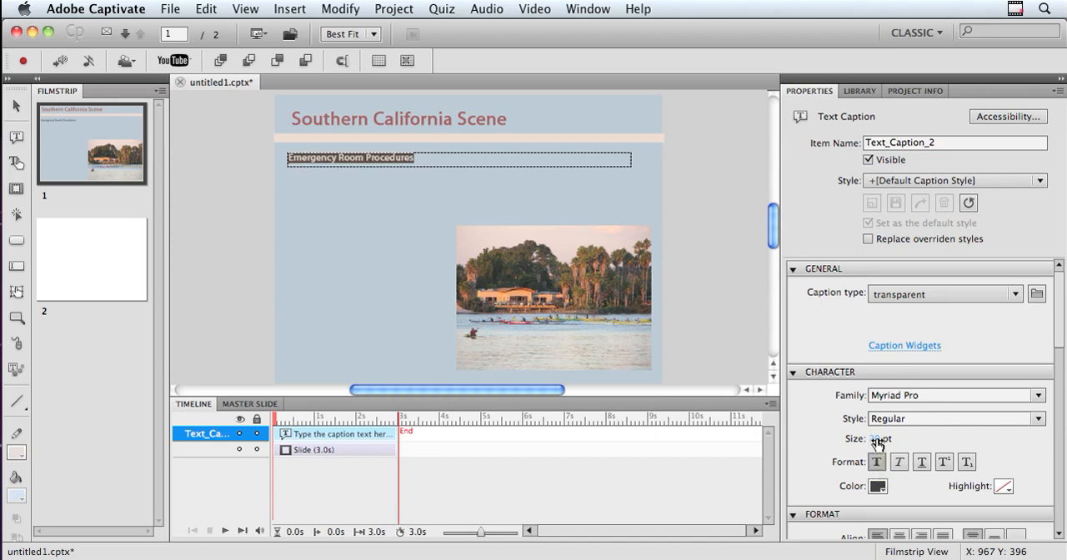
drag(875, 440, 884, 453)
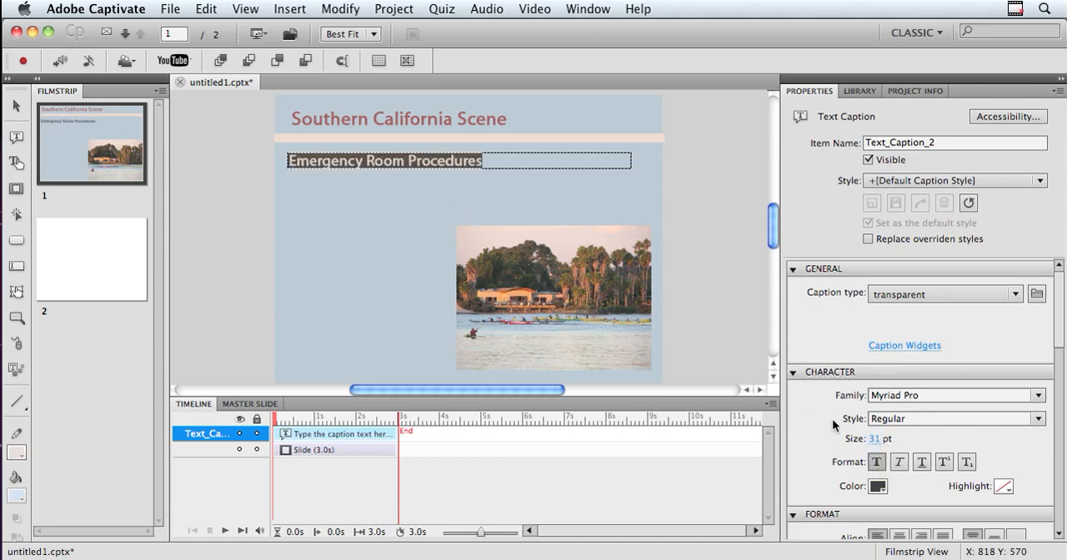
click(901, 463)
click(338, 159)
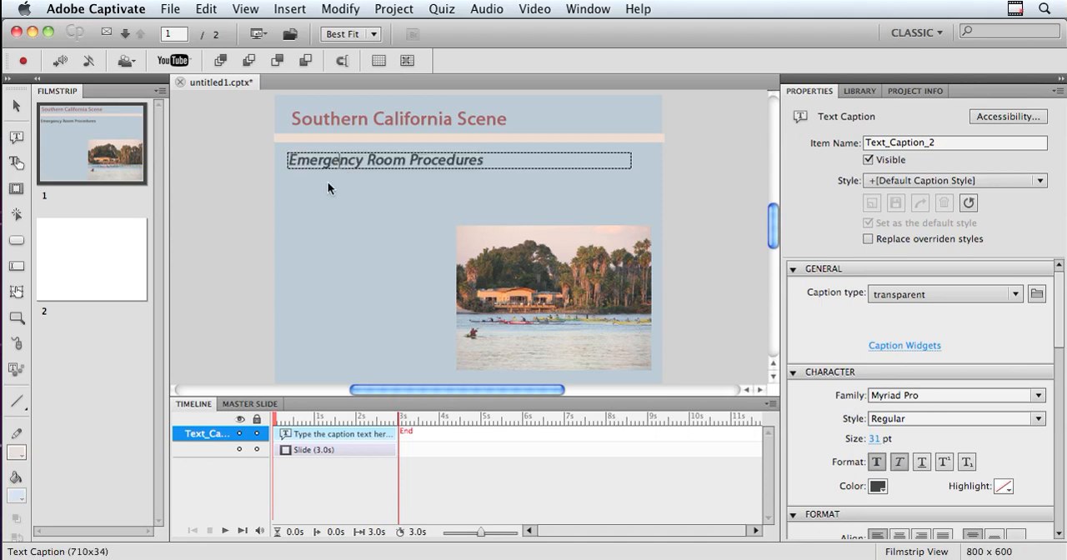
click(364, 233)
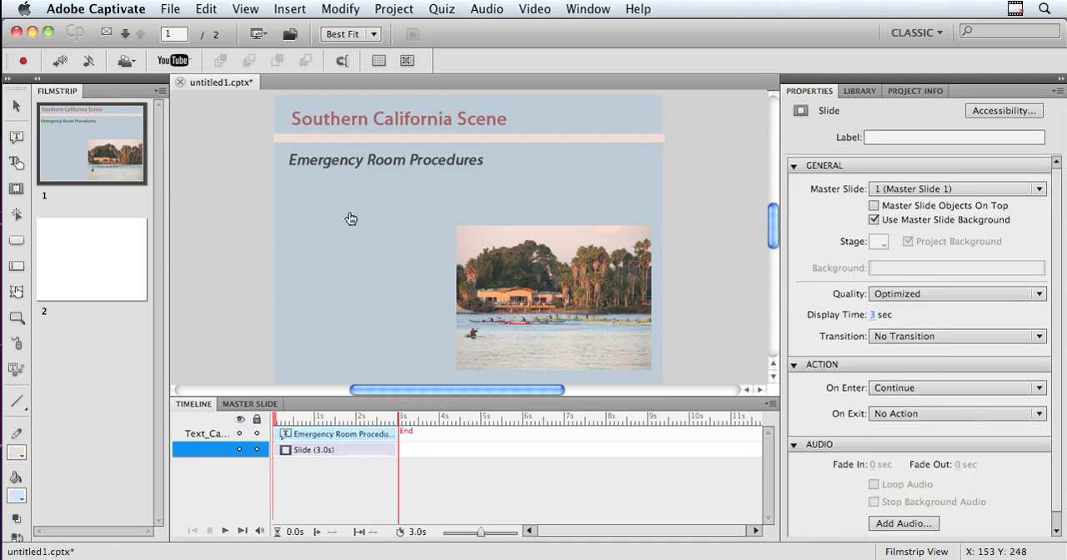
Insert a new slide after slide 2 and assign Master Slide 1 to it
click(85, 264)
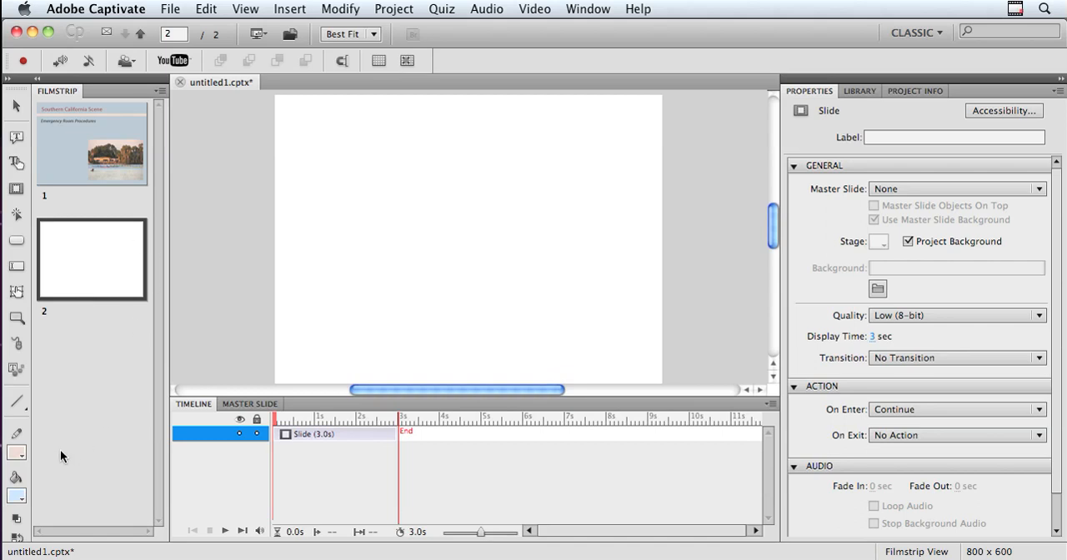
right_click(81, 277)
mouse_move(200, 325)
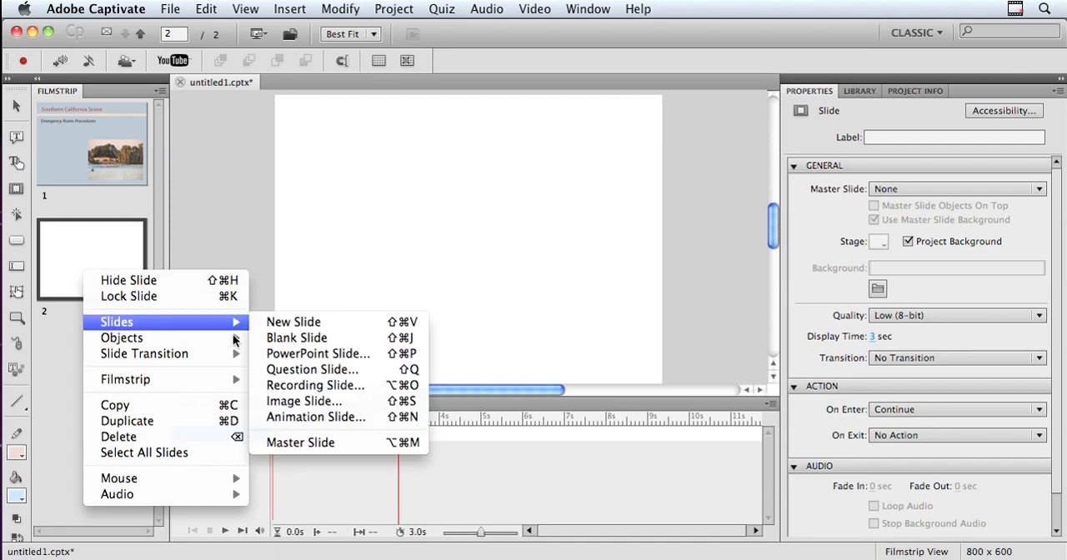
click(319, 329)
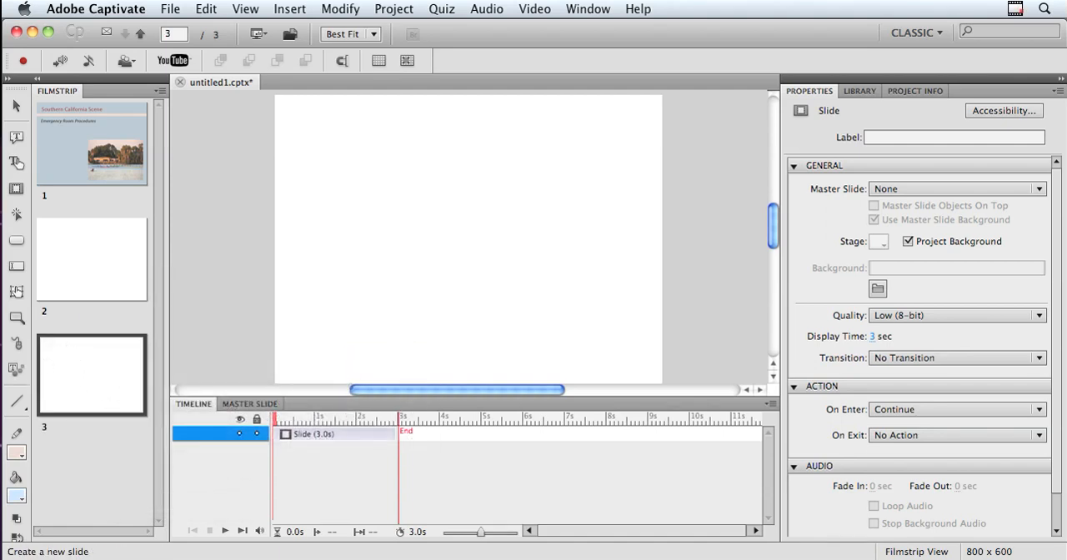
click(1039, 191)
click(977, 221)
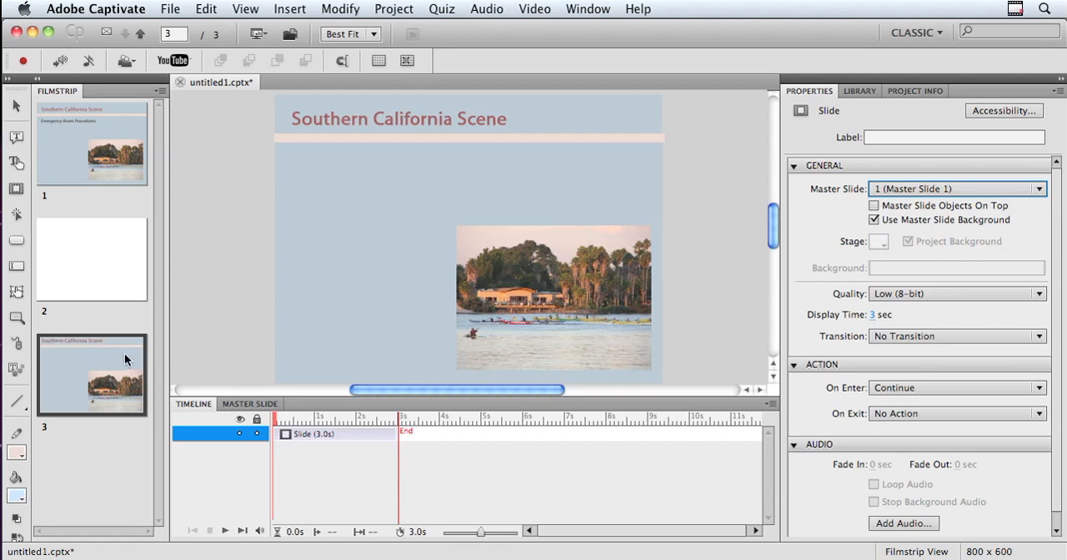
Copy the "Emergency Room Procedures" caption from slide 1 onto slide 3
click(52, 139)
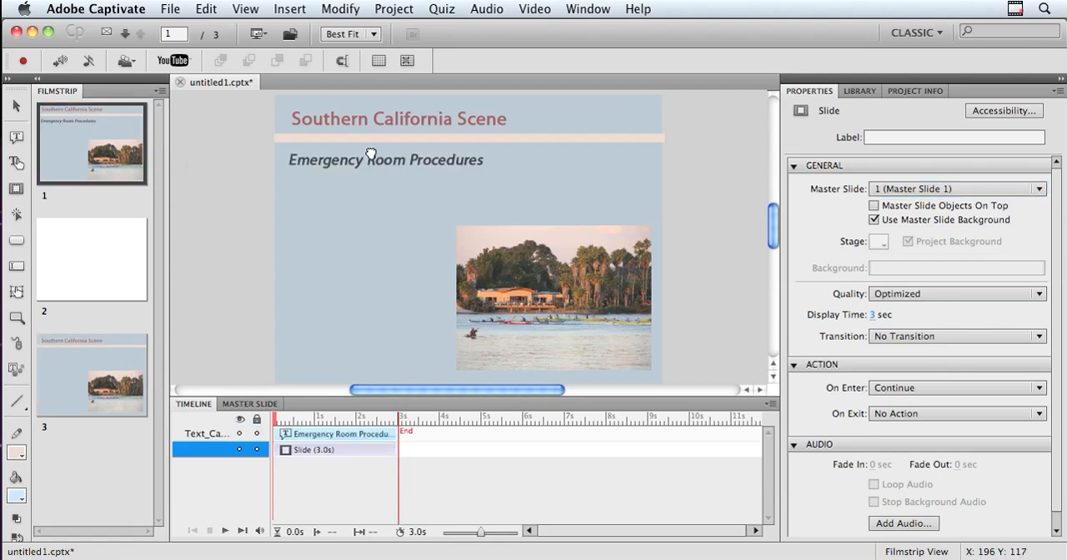
click(373, 160)
key(super+c)
click(62, 376)
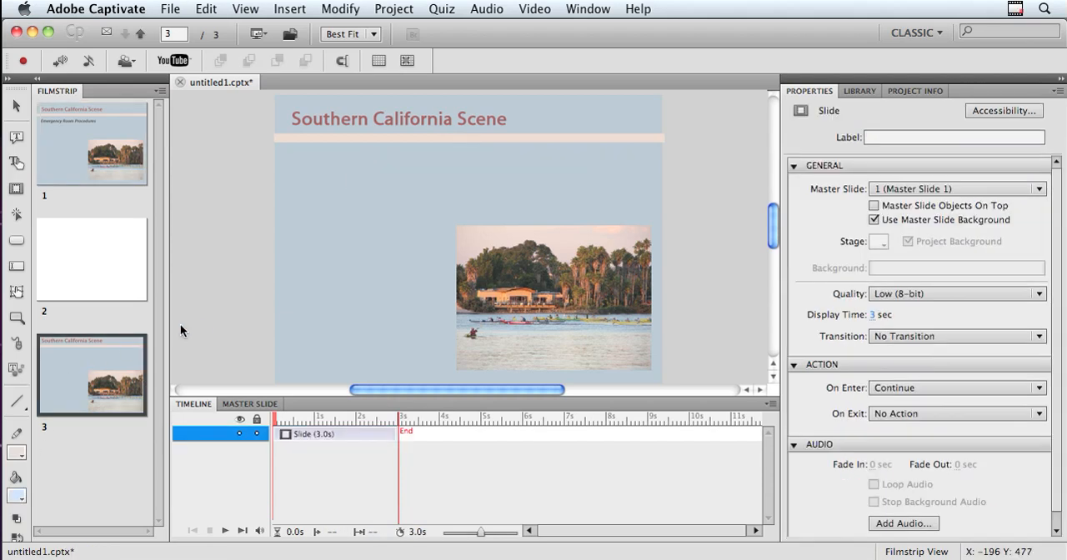
key(super+v)
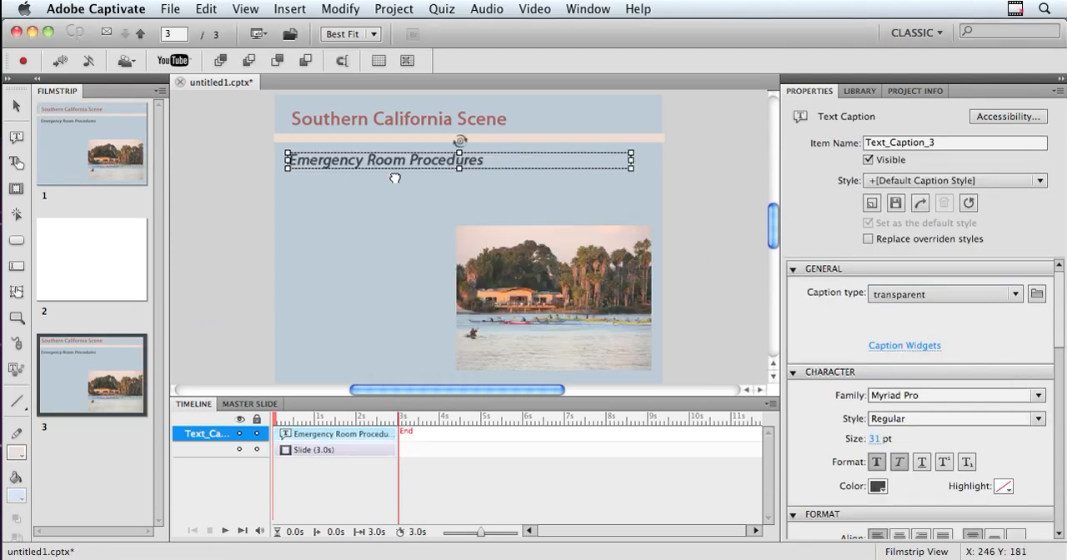
Replace the text of slide 3's caption with "Part-Time Employment" and switch to the master slide view
double_click(392, 160)
drag(505, 161, 253, 135)
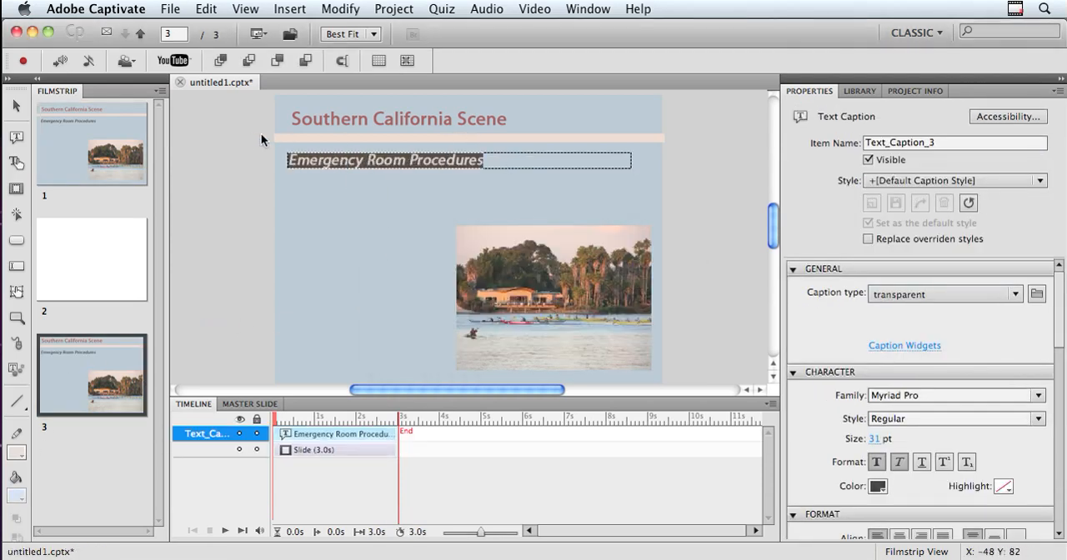
text(Part-Tiem E)
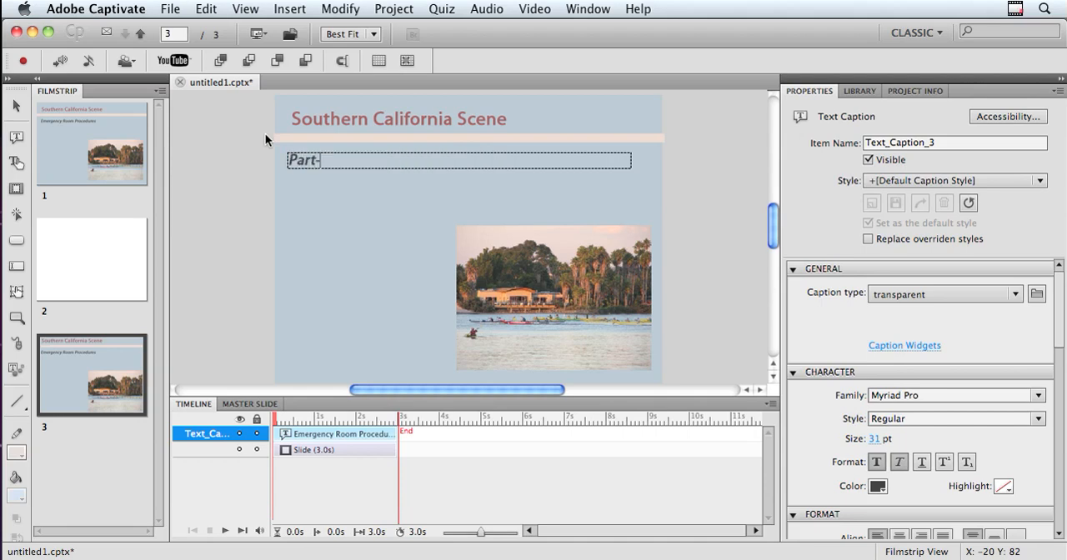
key(BackSpace)
key(BackSpace)
key(BackSpace)
key(BackSpace)
text(mployment)
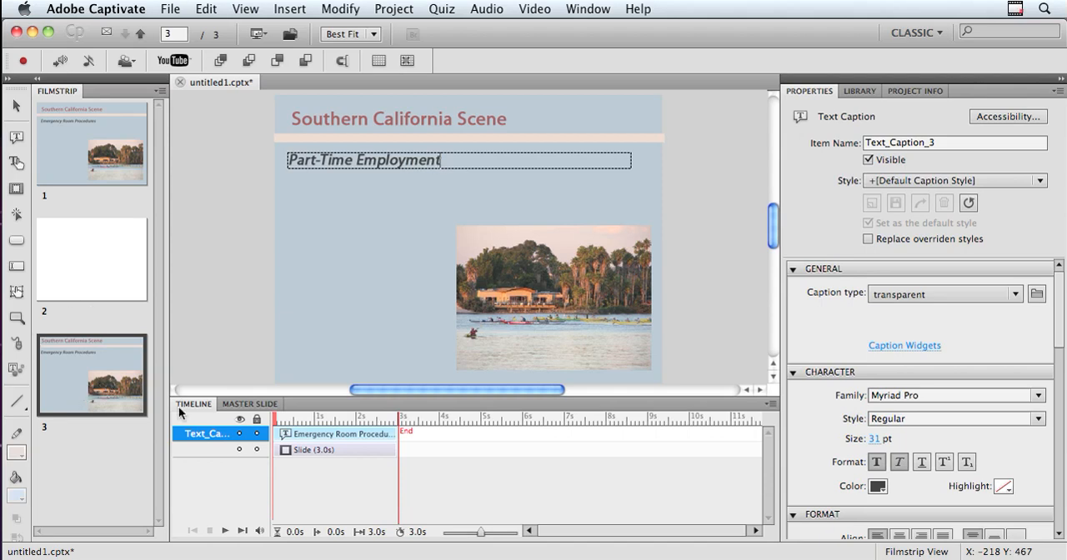
click(260, 403)
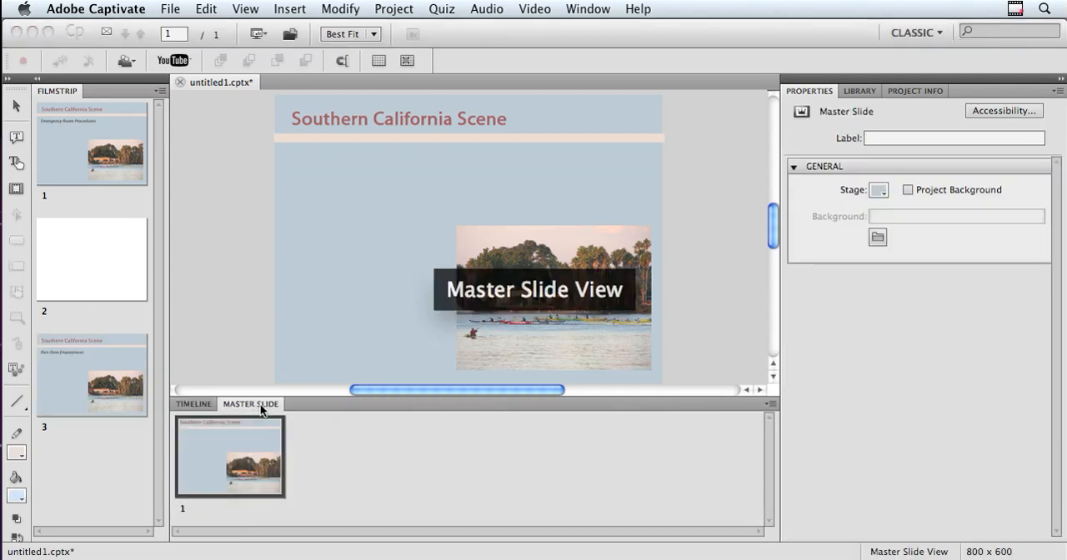